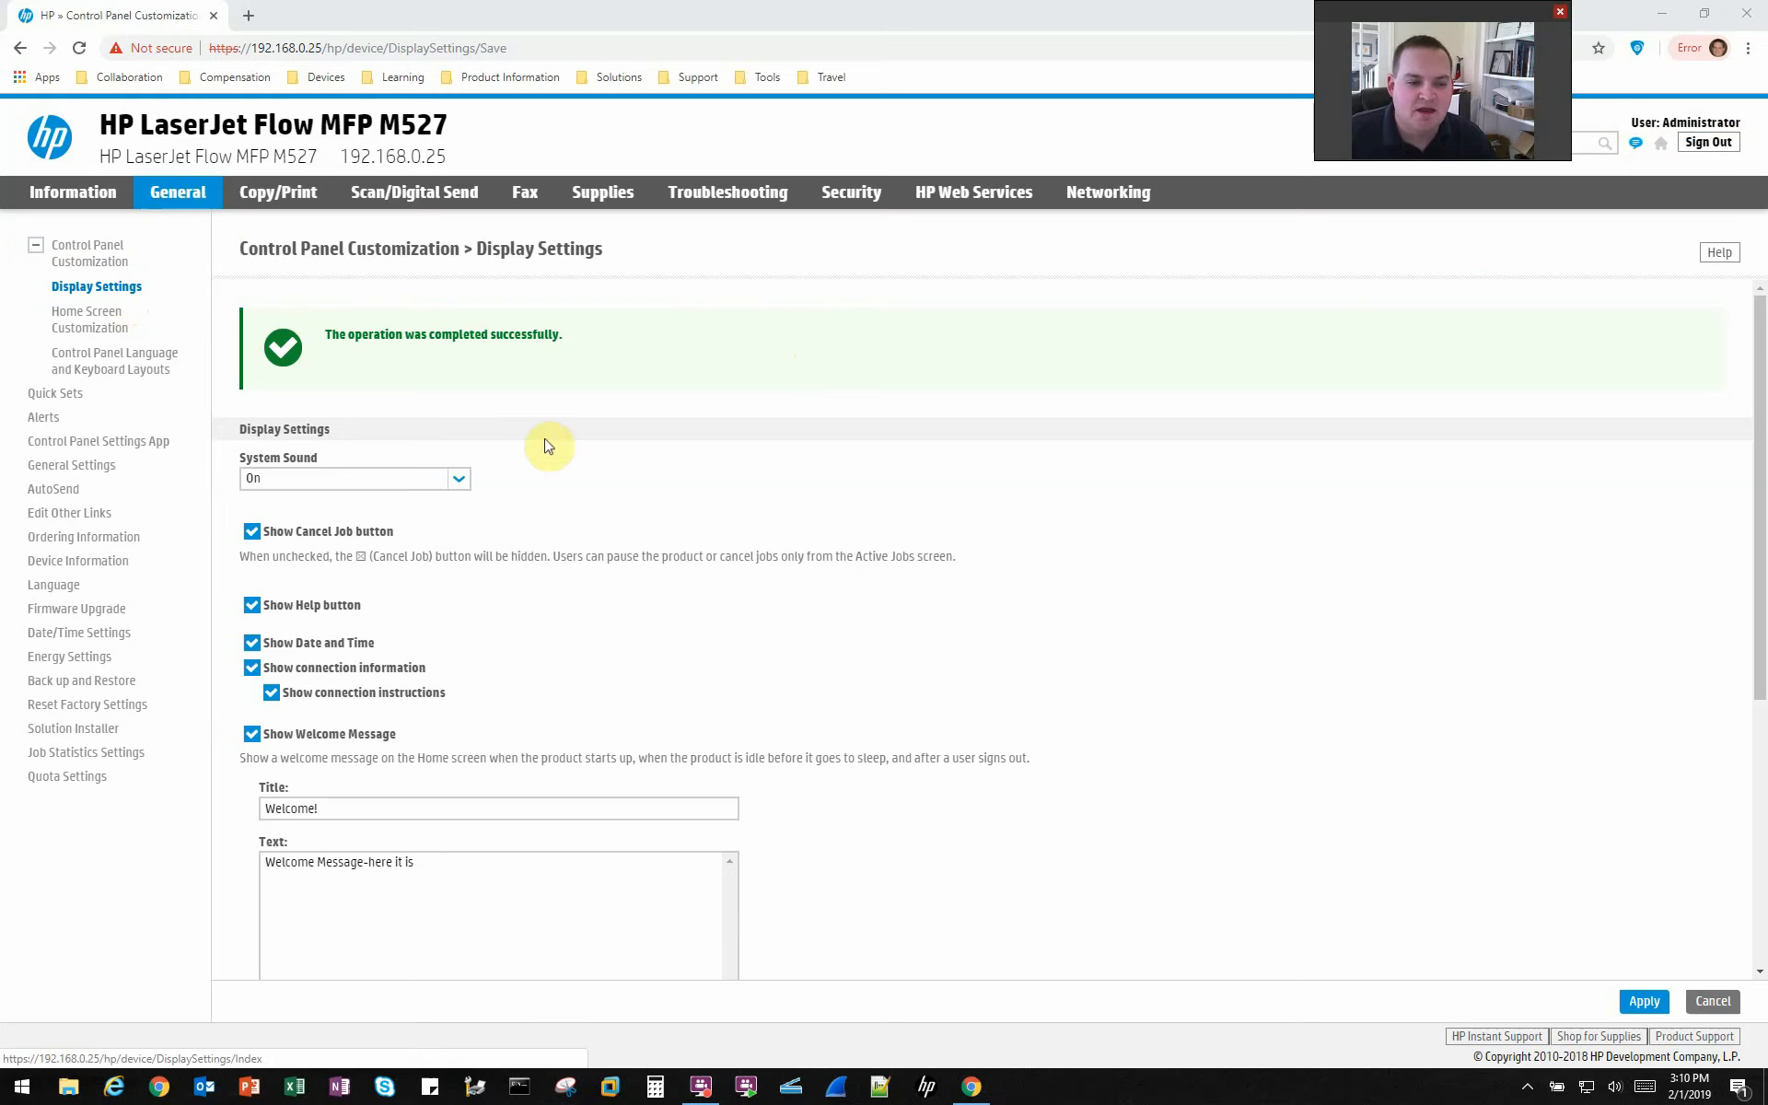
Turn the Show Welcome Message option off and back on in the display settings.
scroll(492, 426, down, 1)
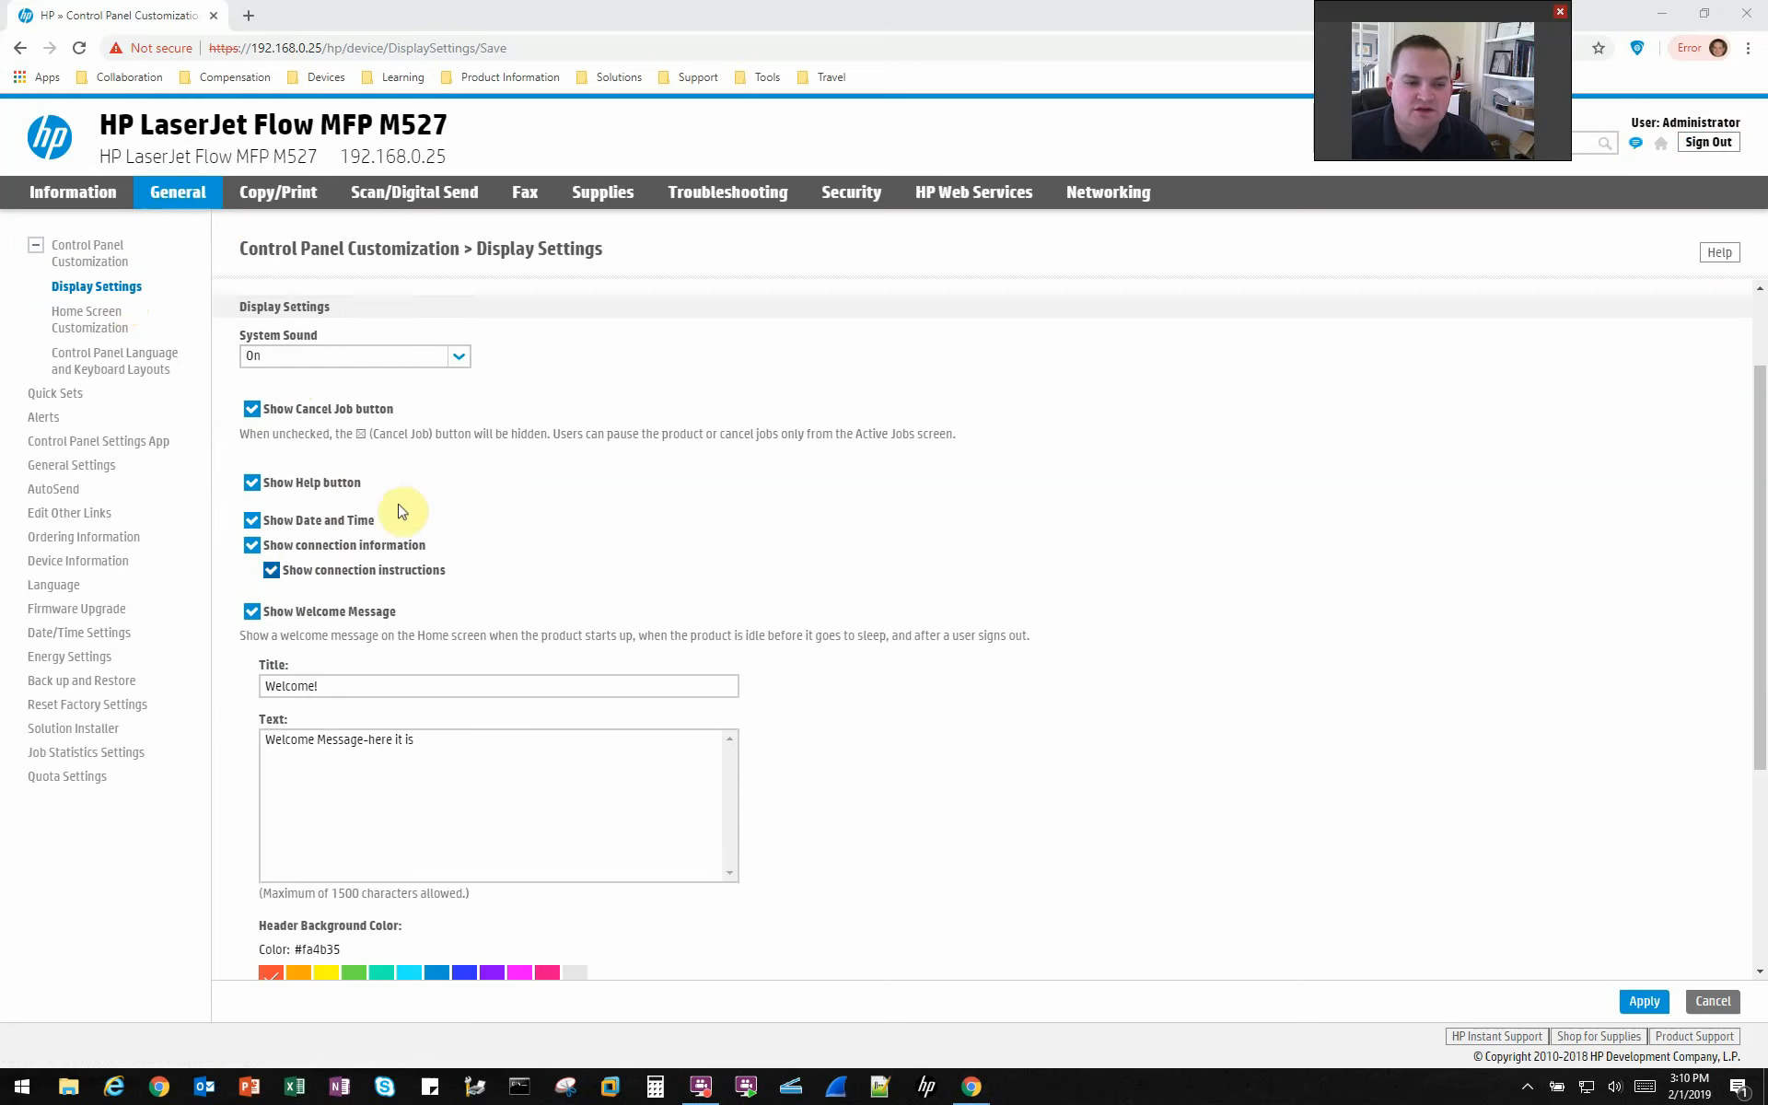
scroll(394, 505, down, 2)
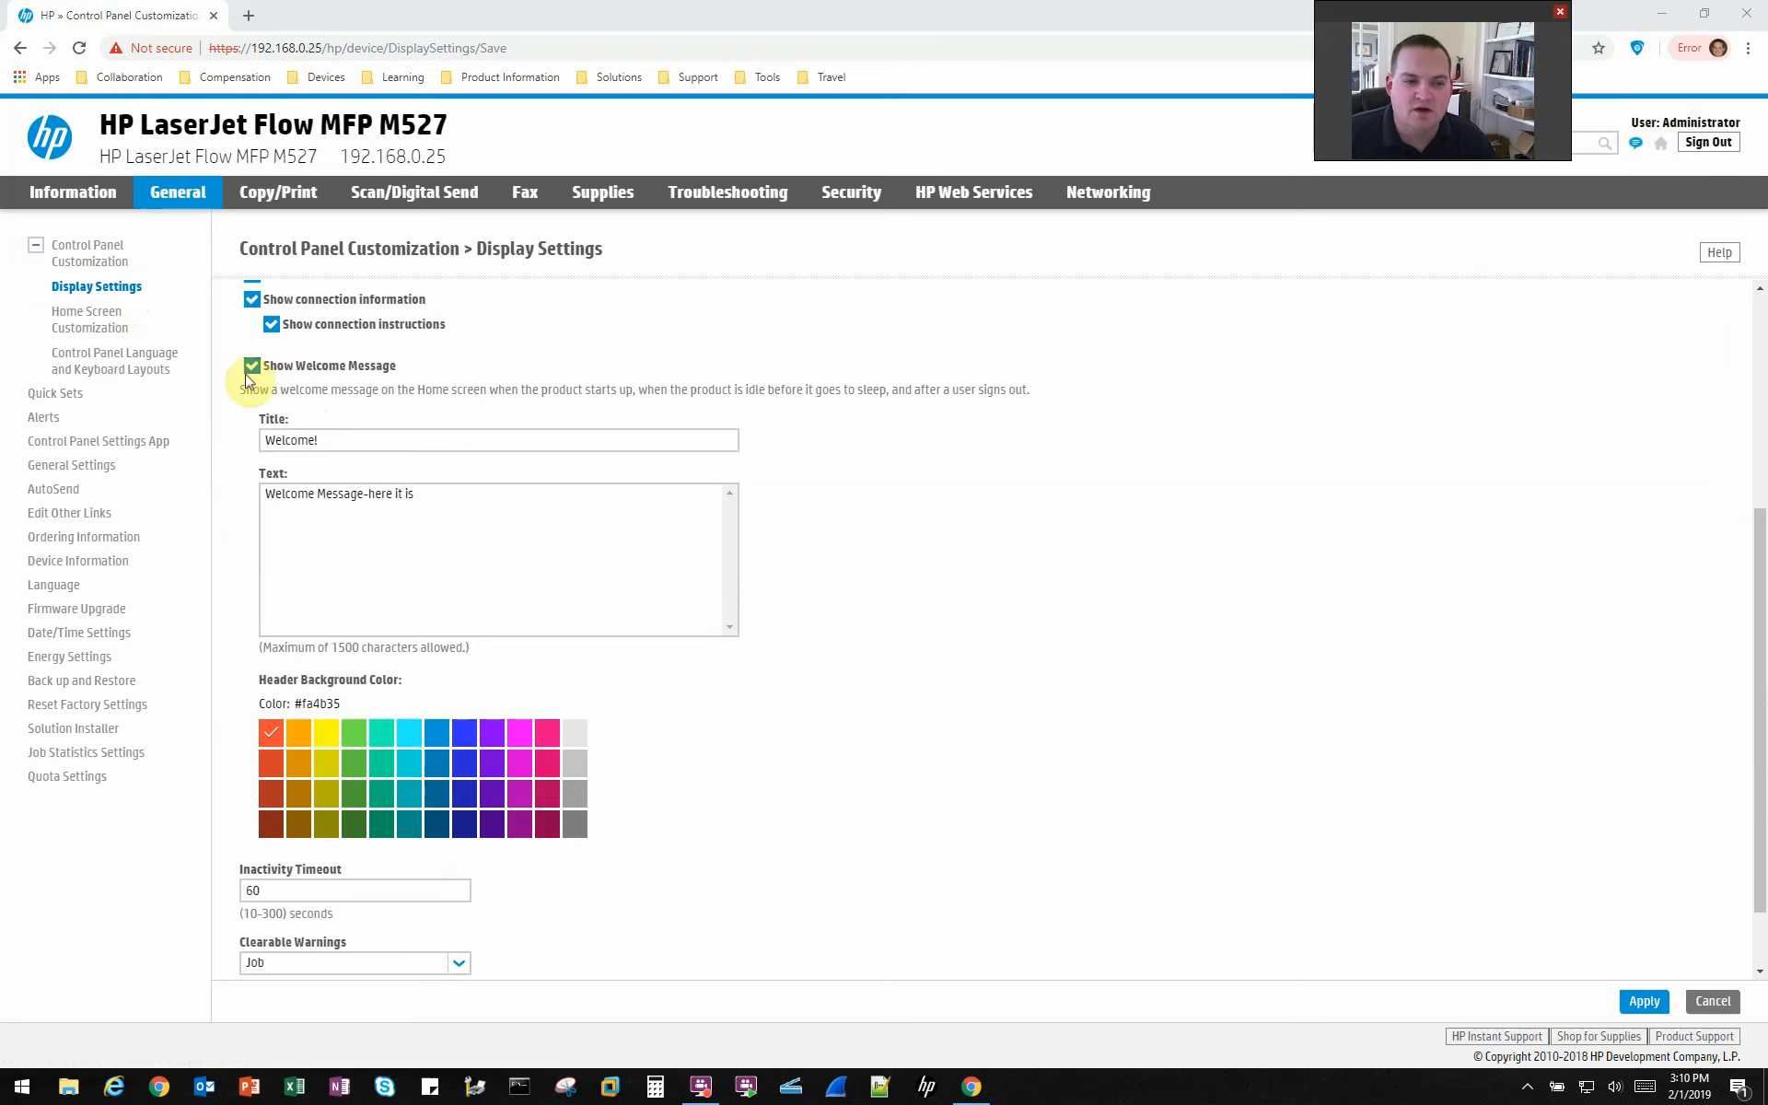
click(250, 368)
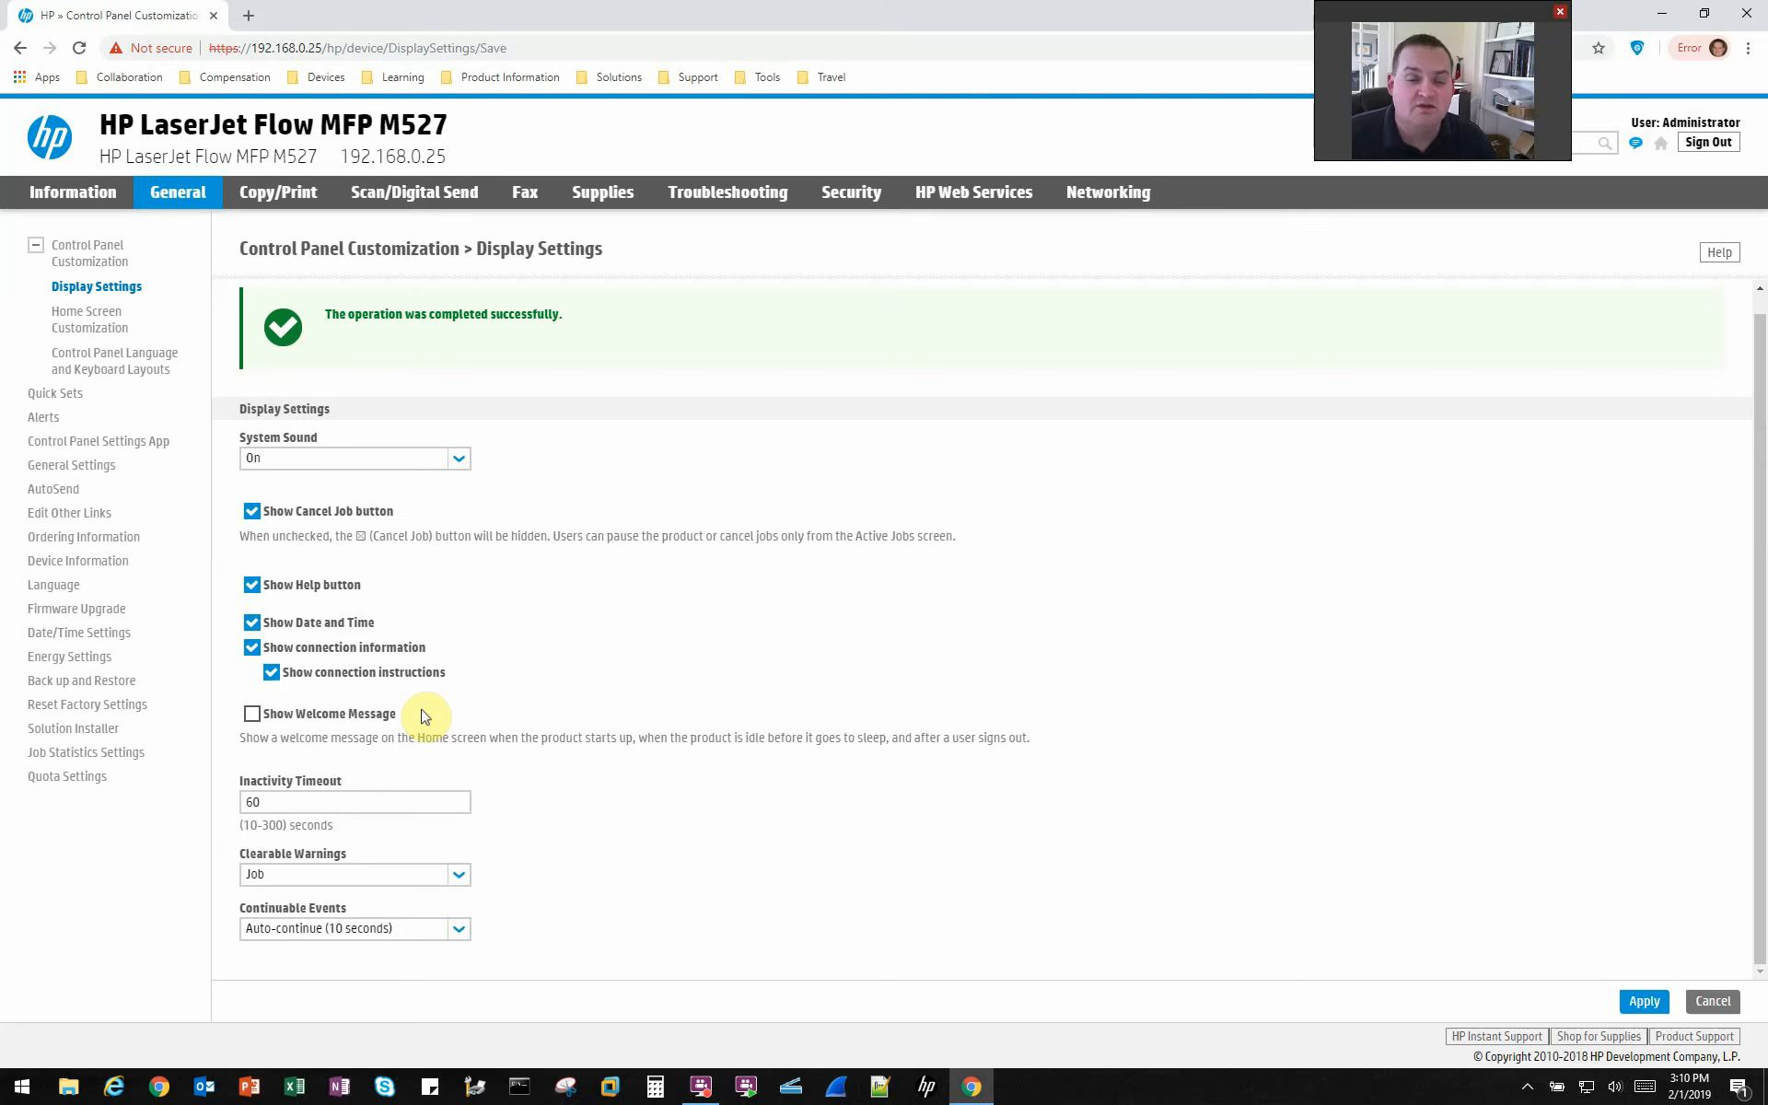
click(371, 719)
scroll(371, 720, down, 4)
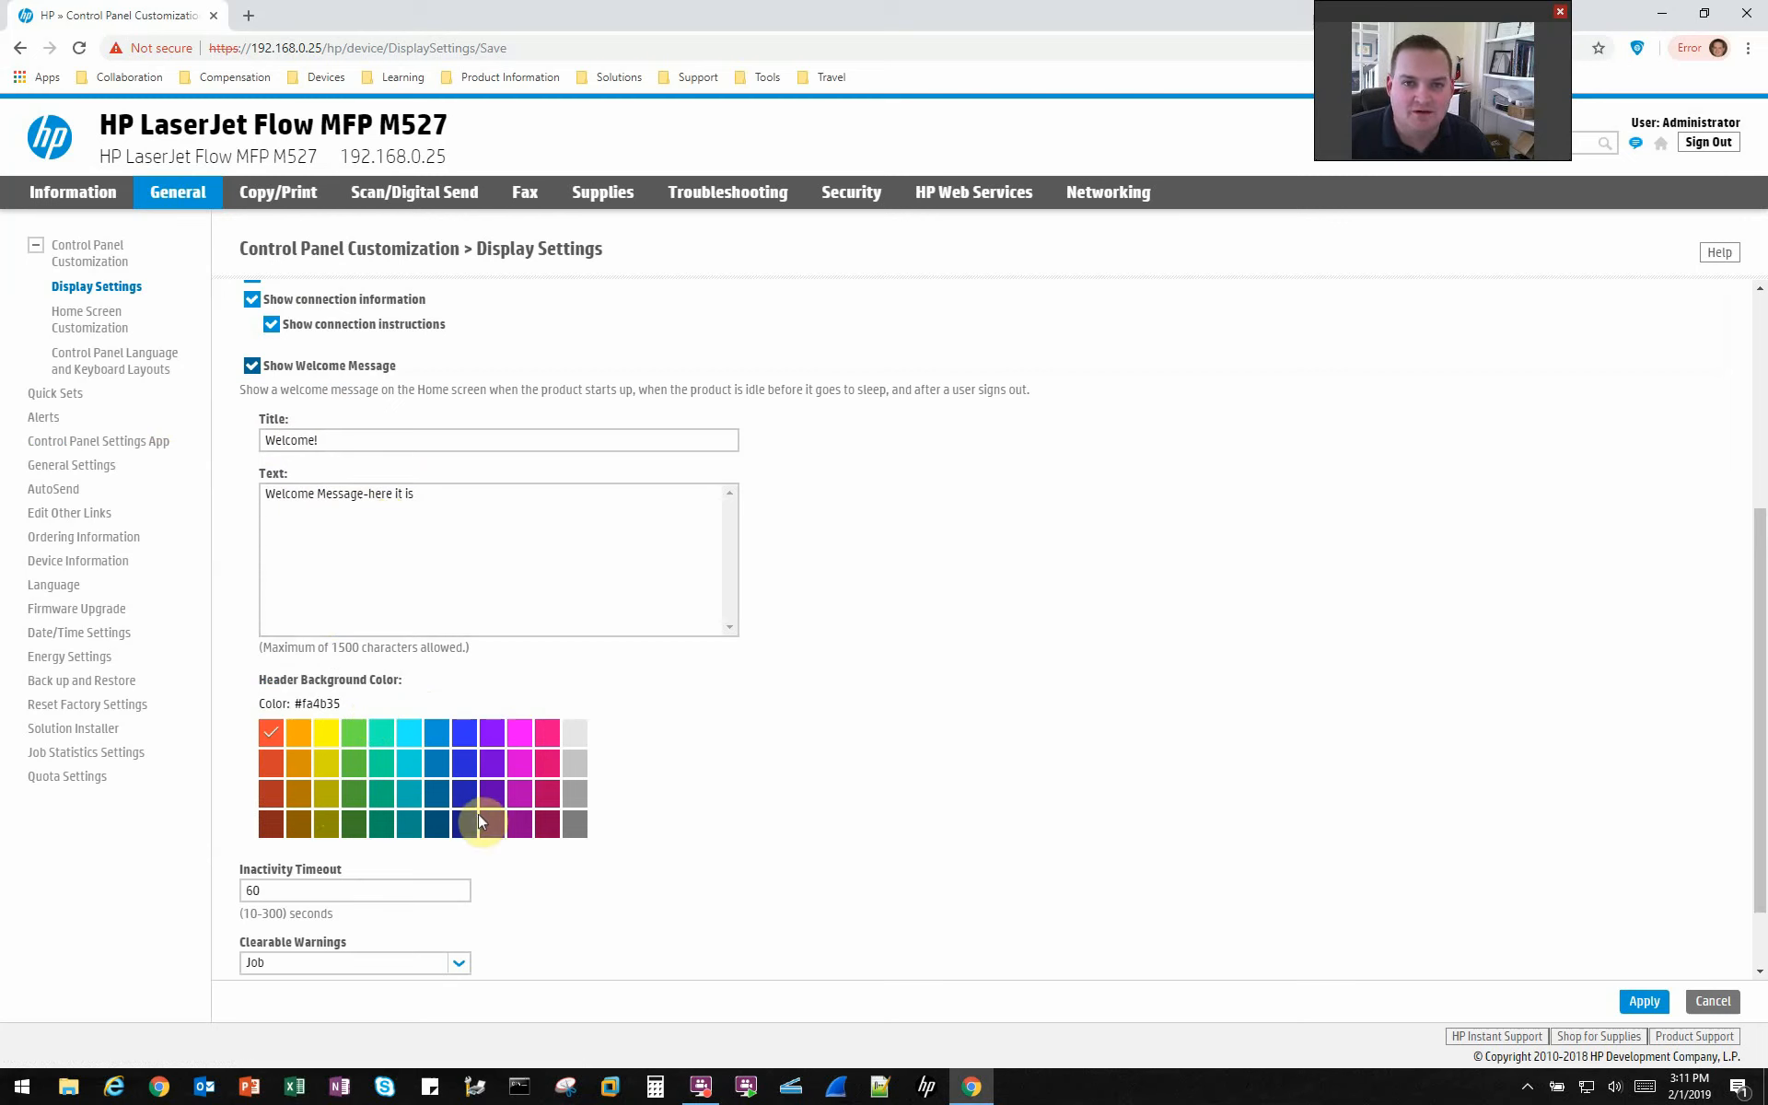
Try header background color #0096d6 for the welcome message, return it to #fa4b35, and apply the display settings.
click(441, 727)
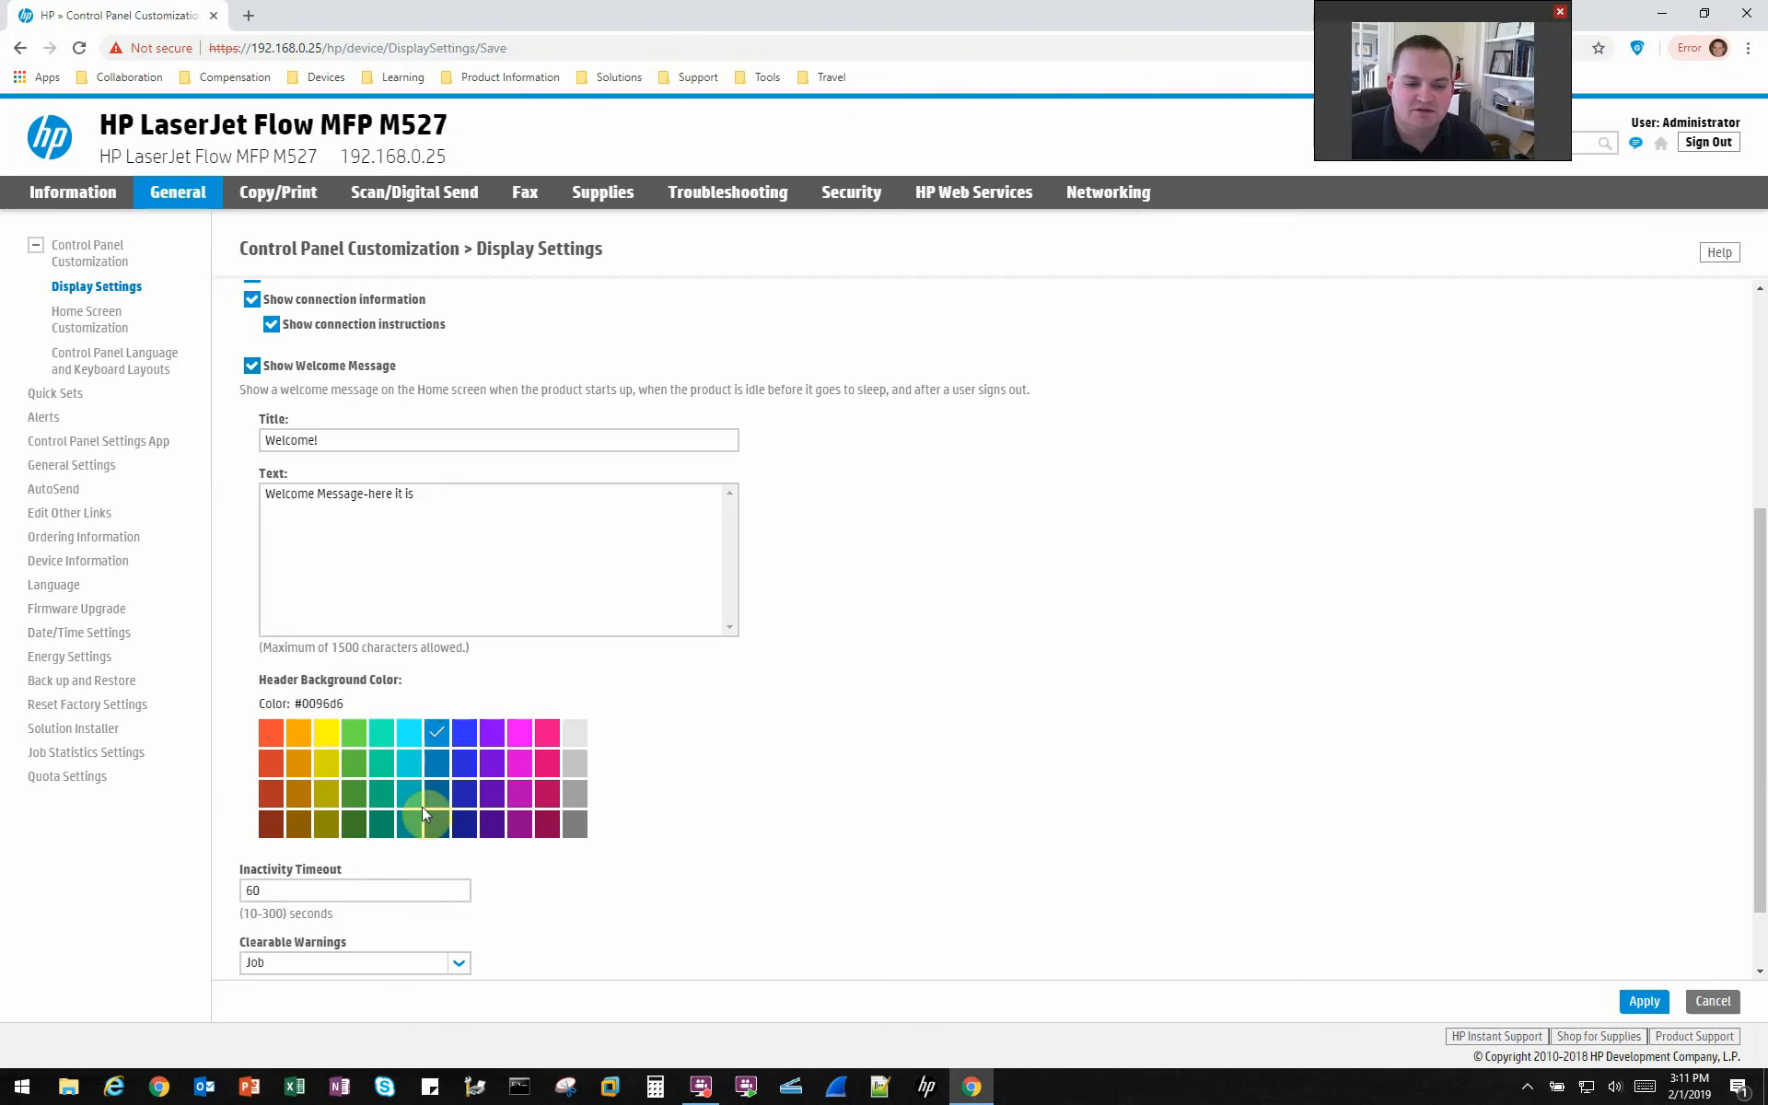
click(273, 733)
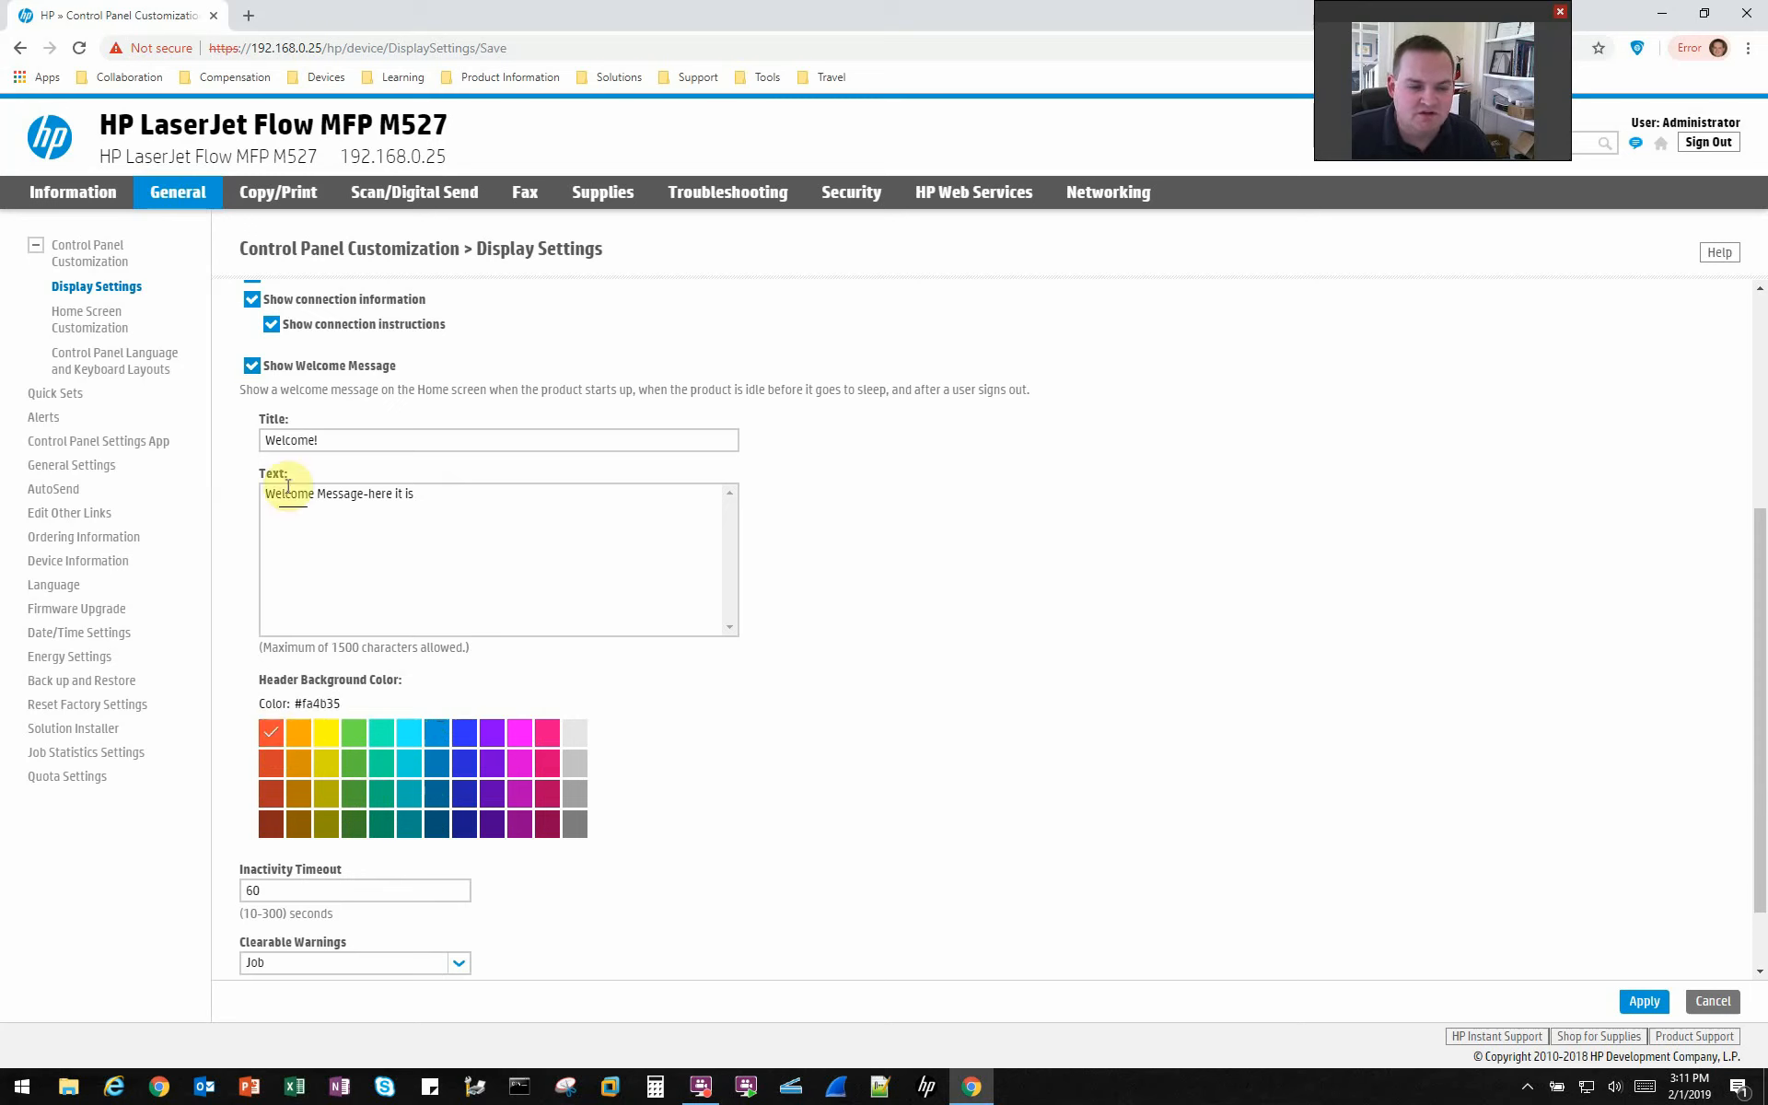
click(333, 495)
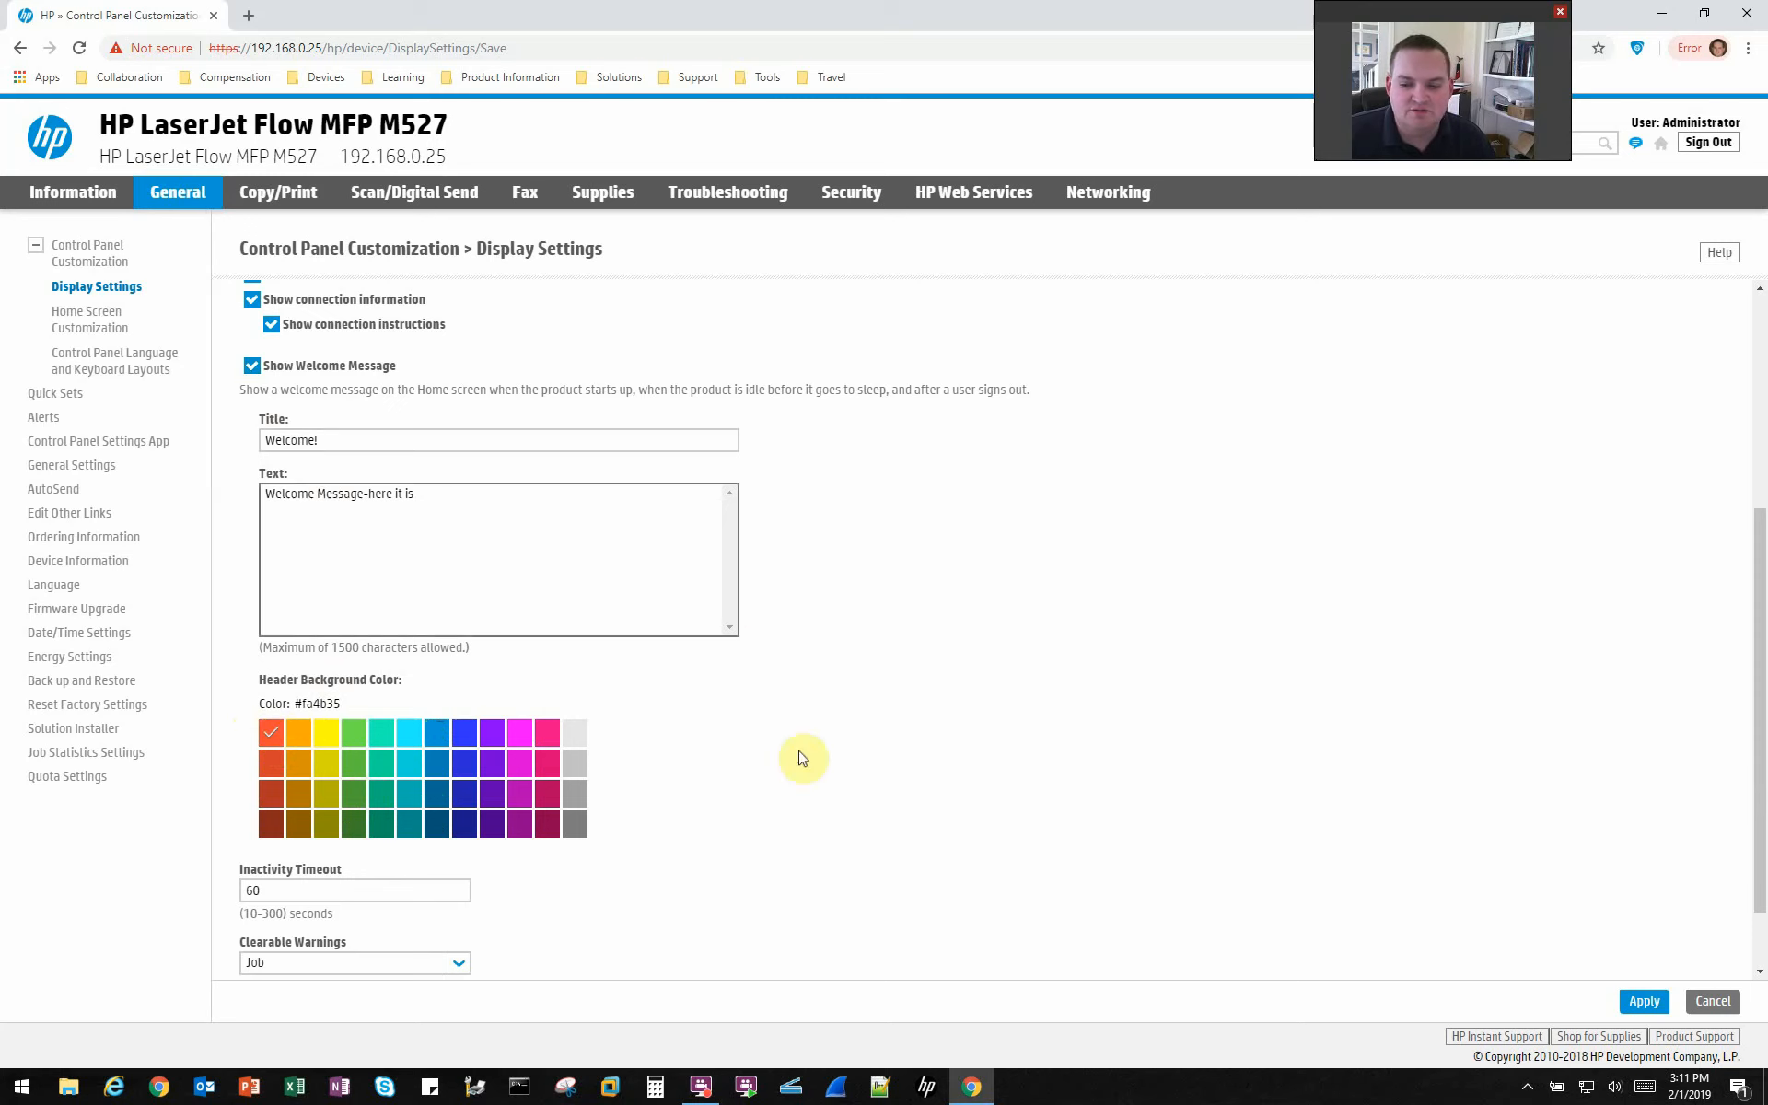
click(1649, 1000)
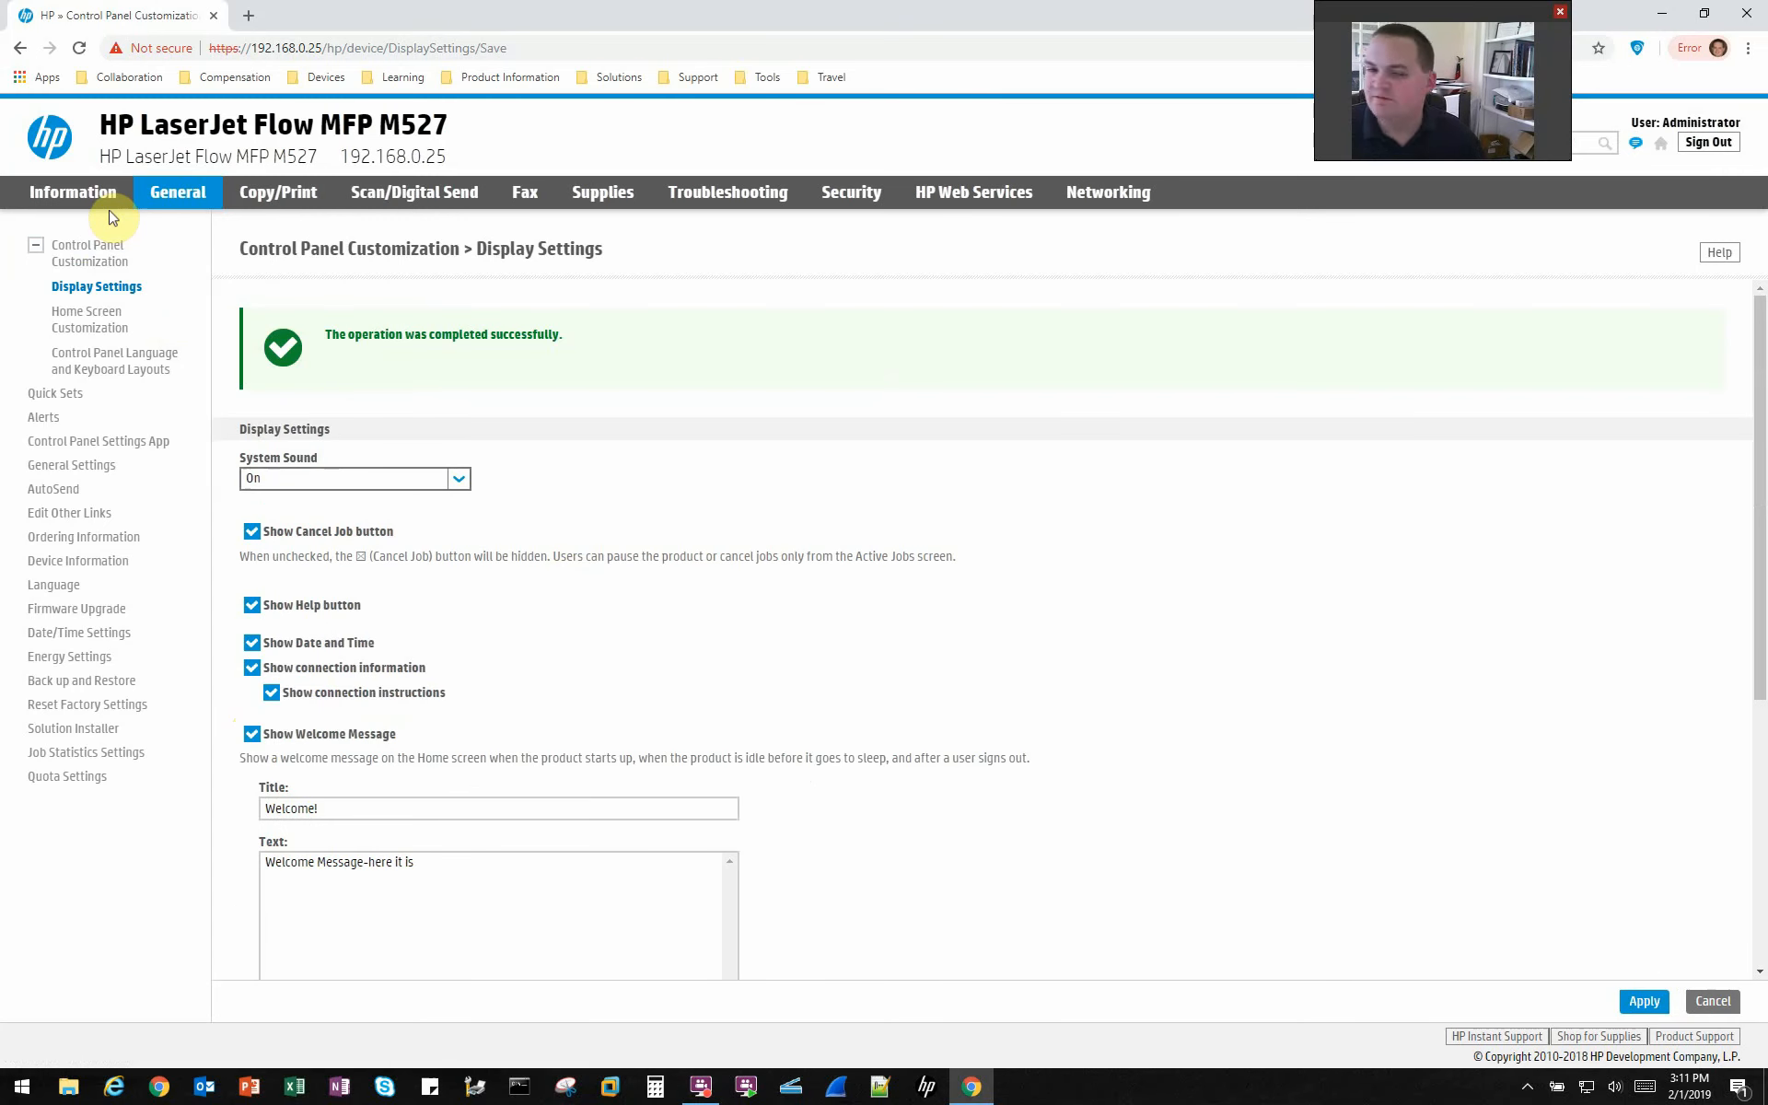
View the Control Panel Snapshot to check how the welcome message looks on the device.
click(183, 592)
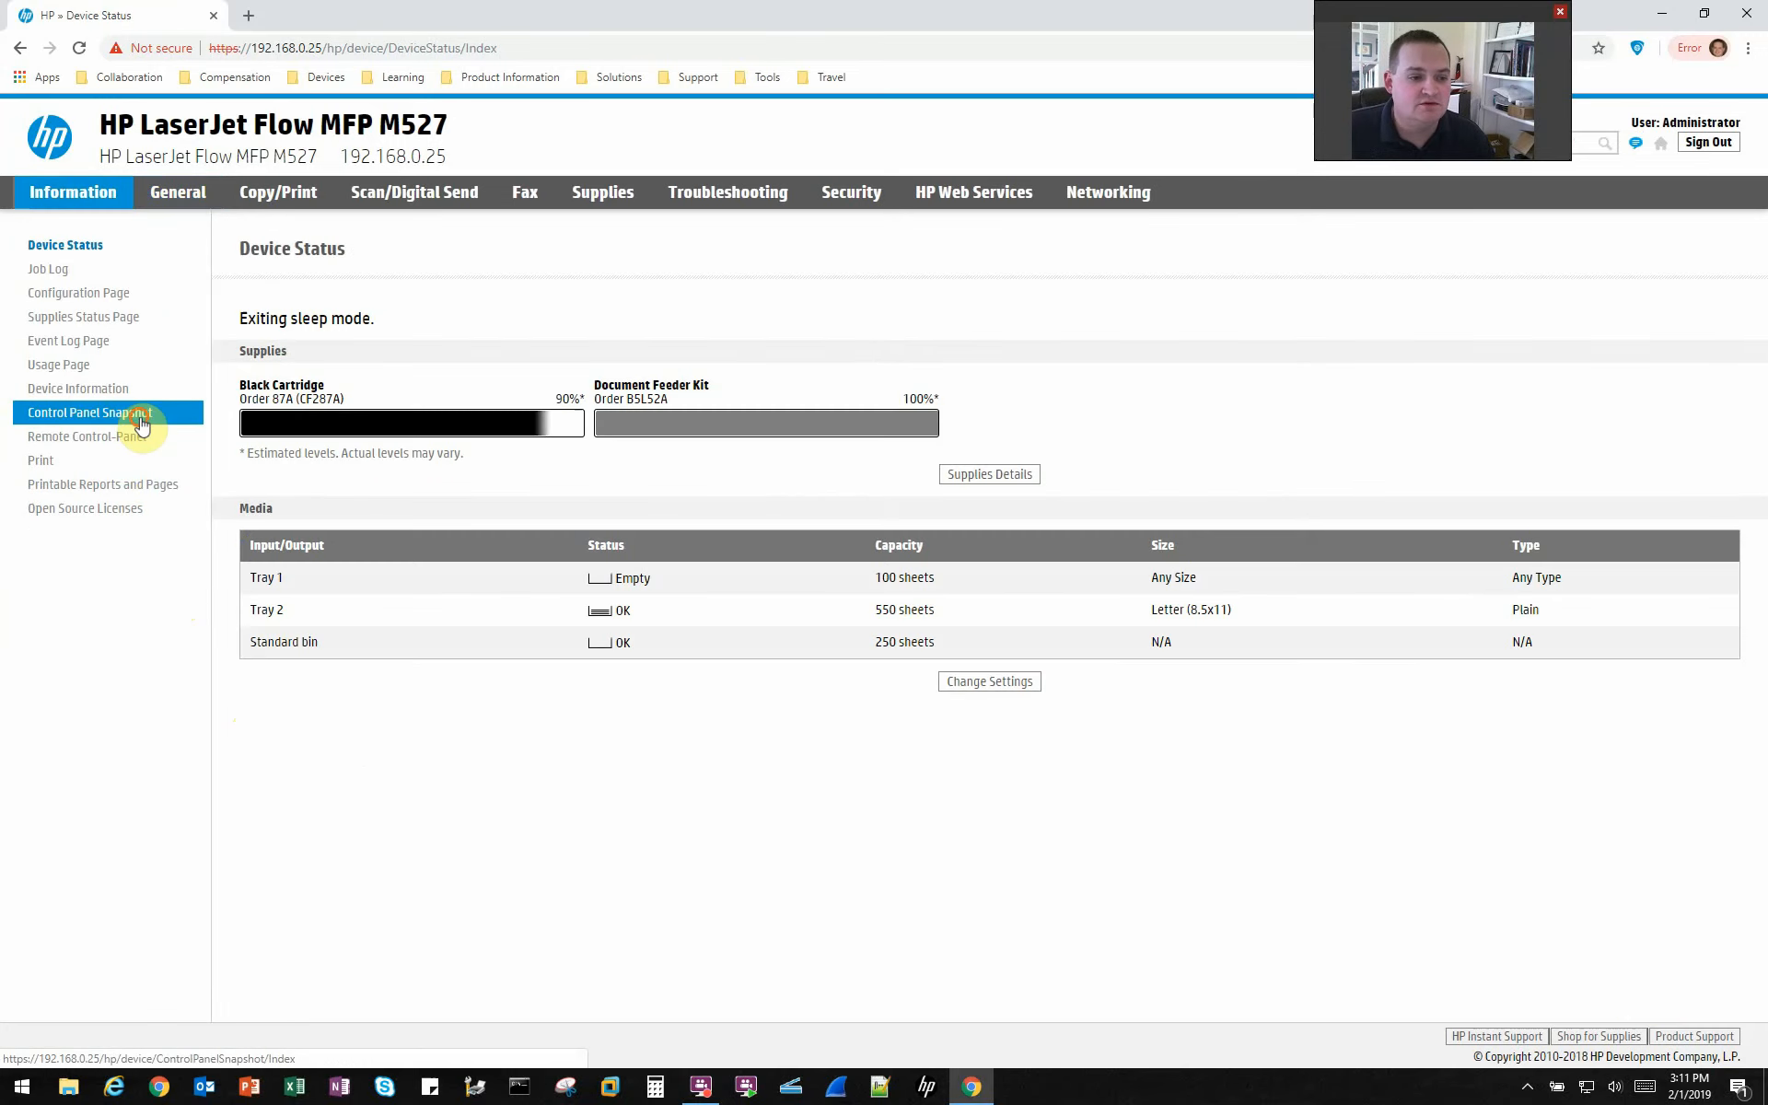
click(141, 422)
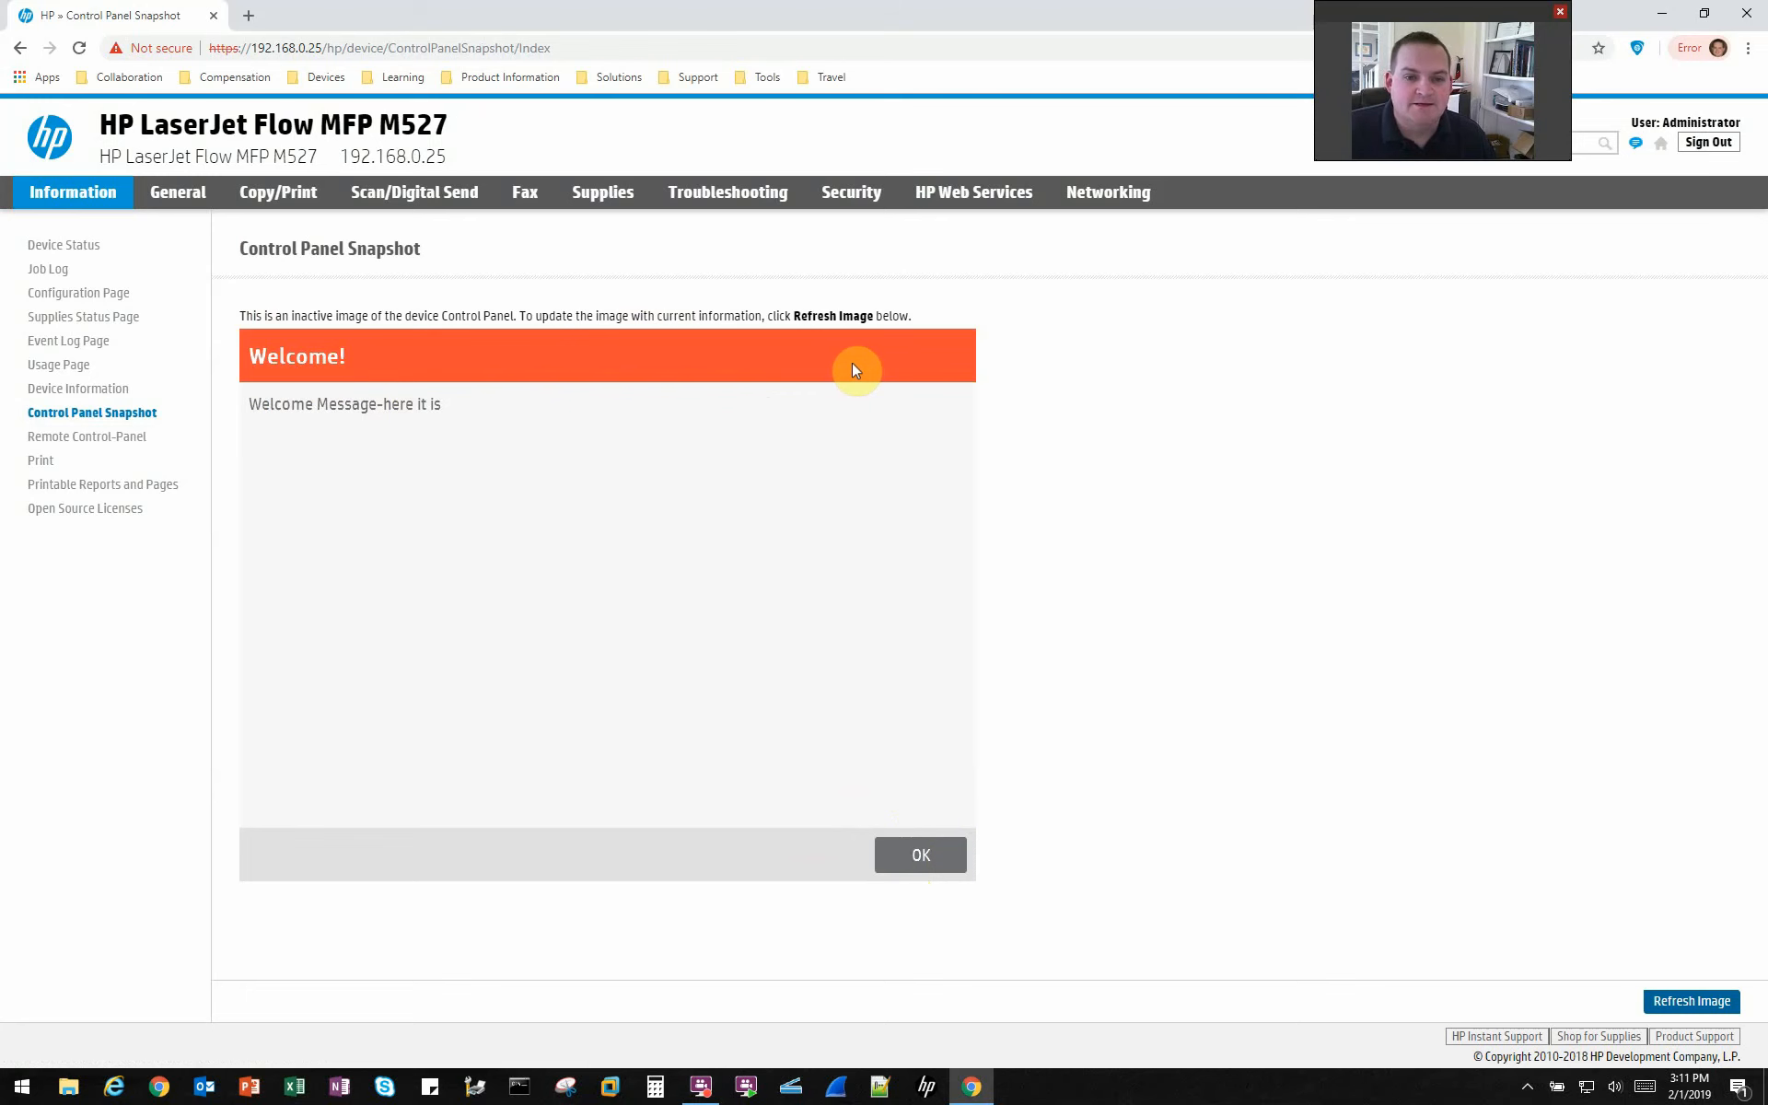
Disable Show Welcome Message in the control panel display settings and apply the change.
click(180, 194)
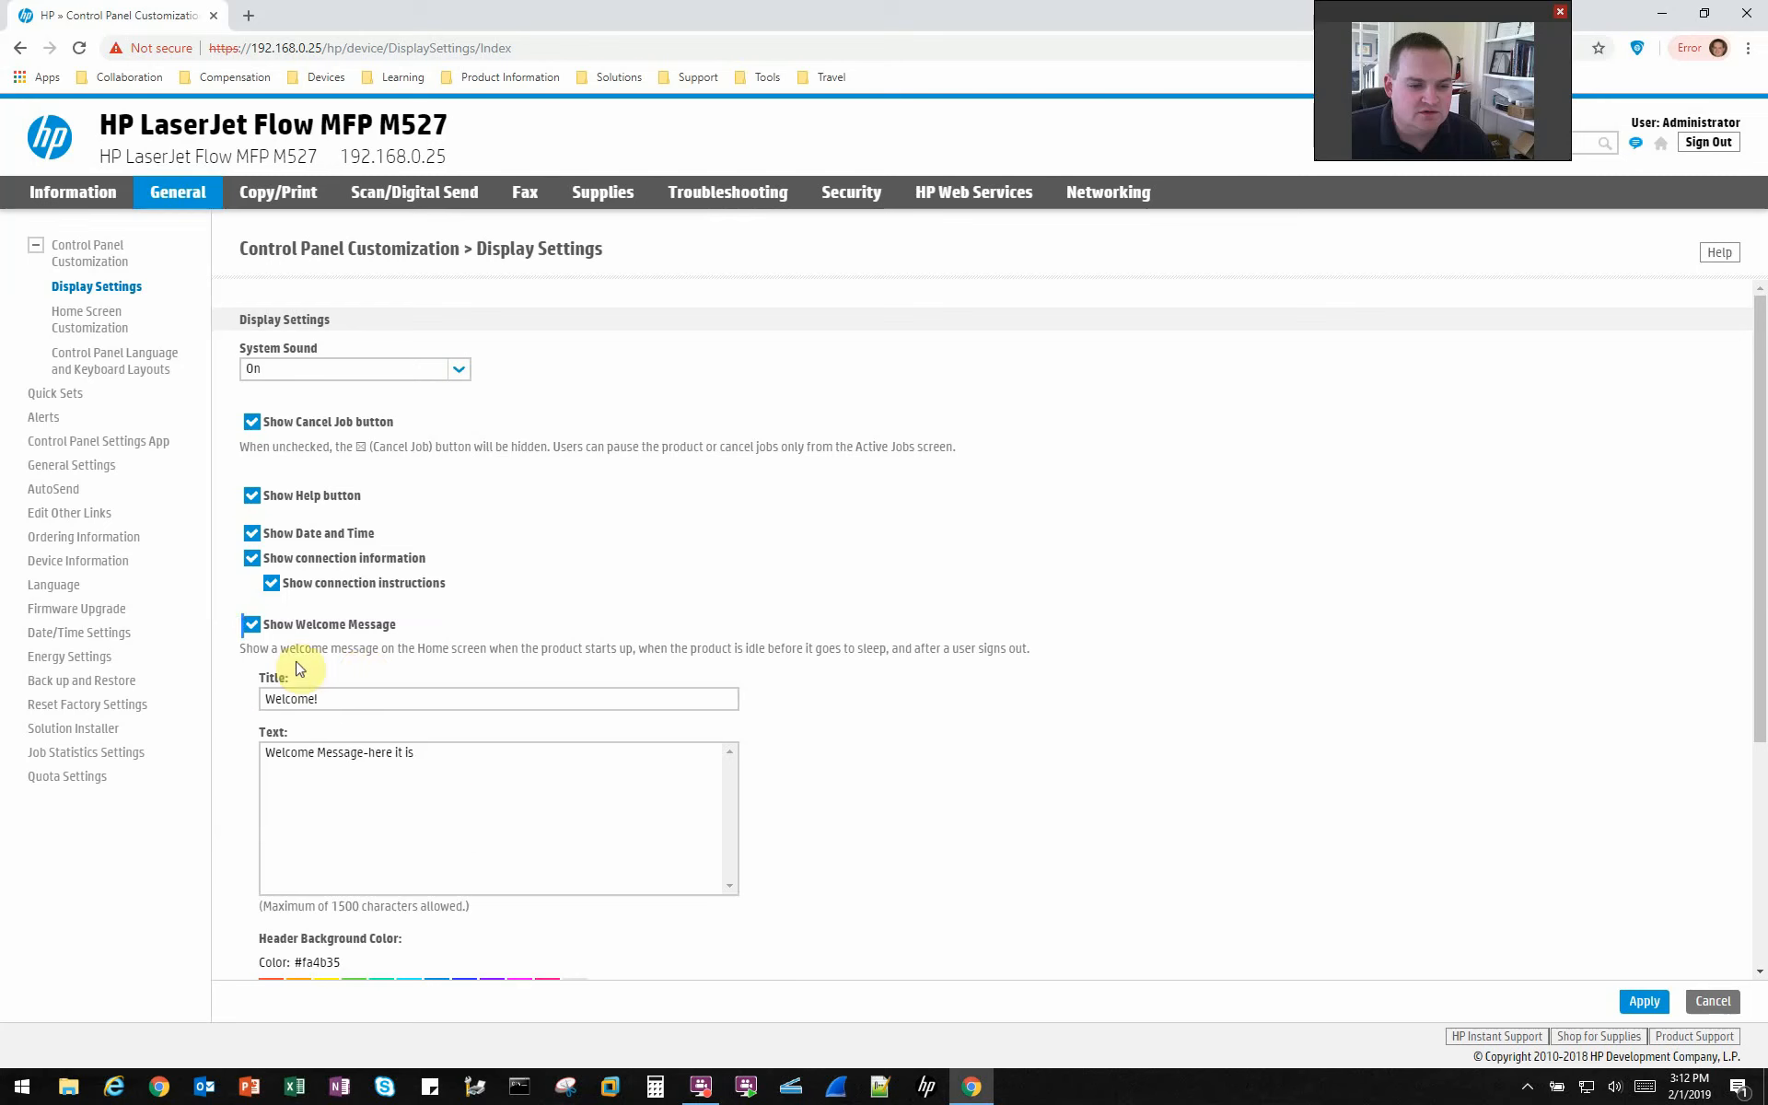
click(265, 630)
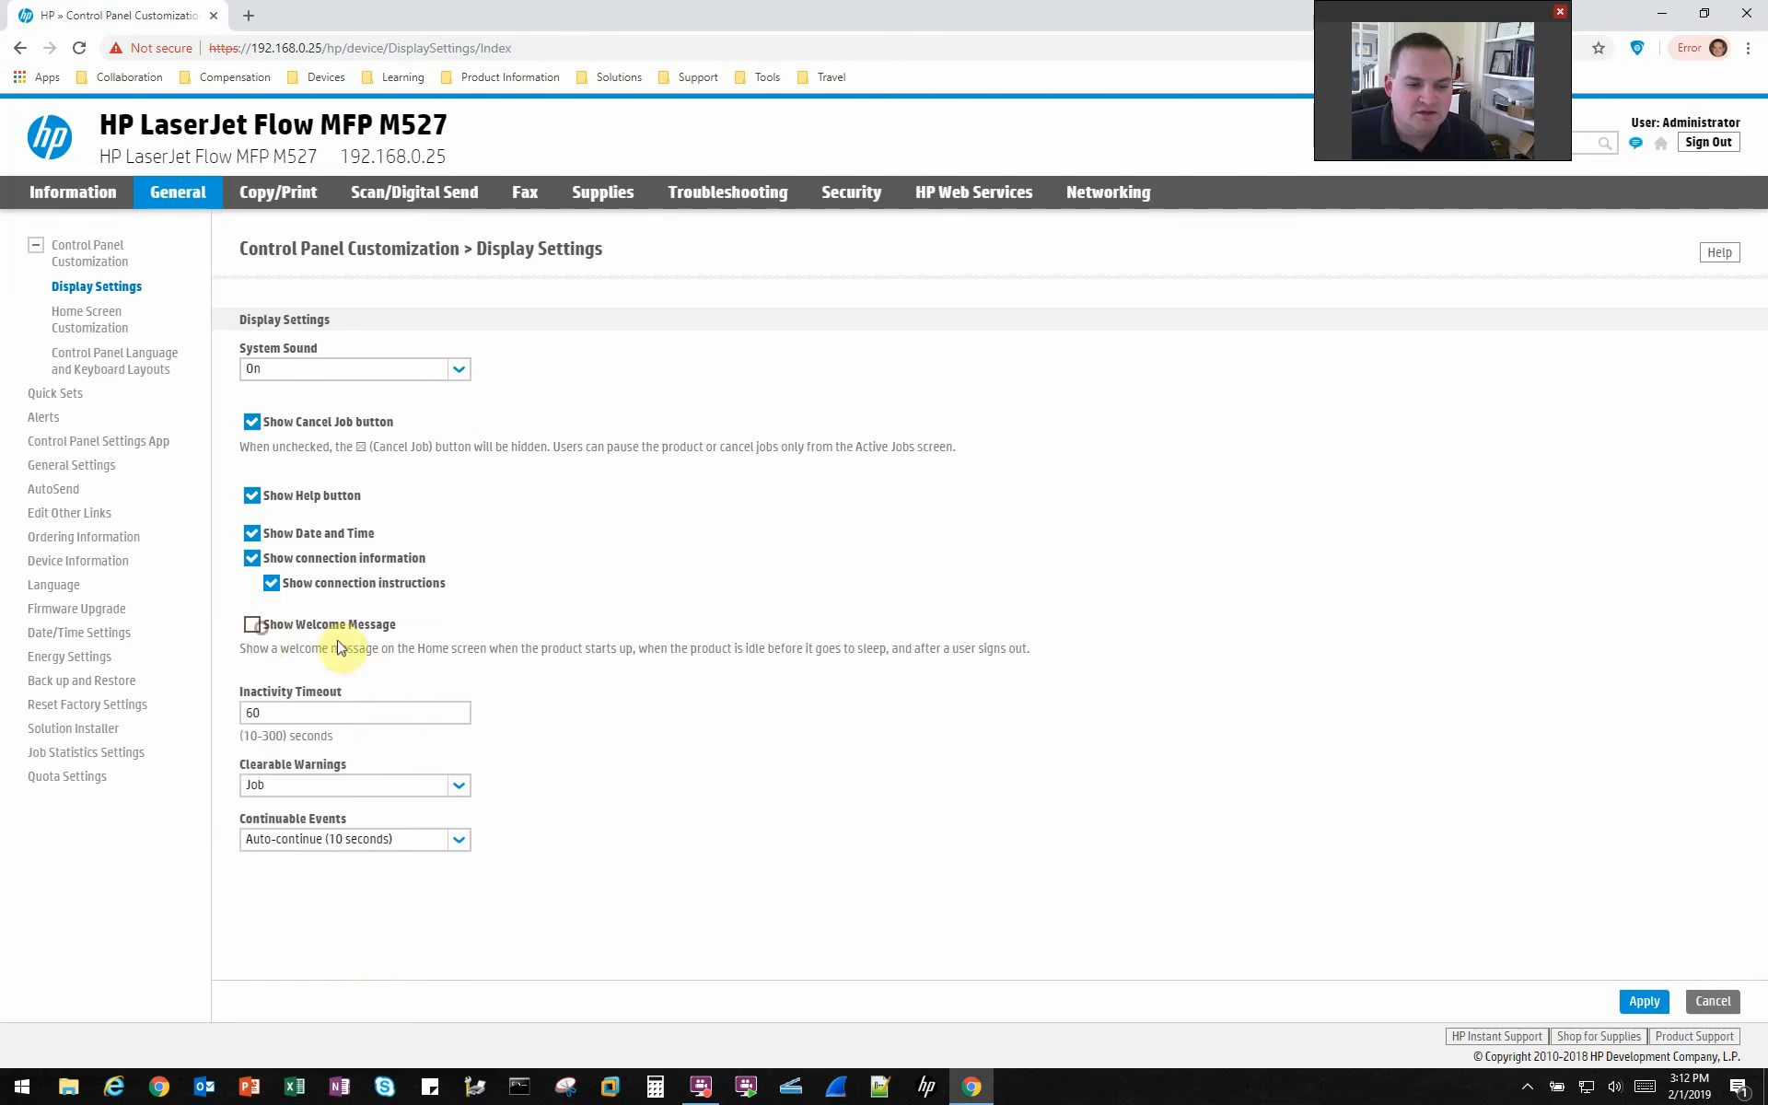
click(1653, 1003)
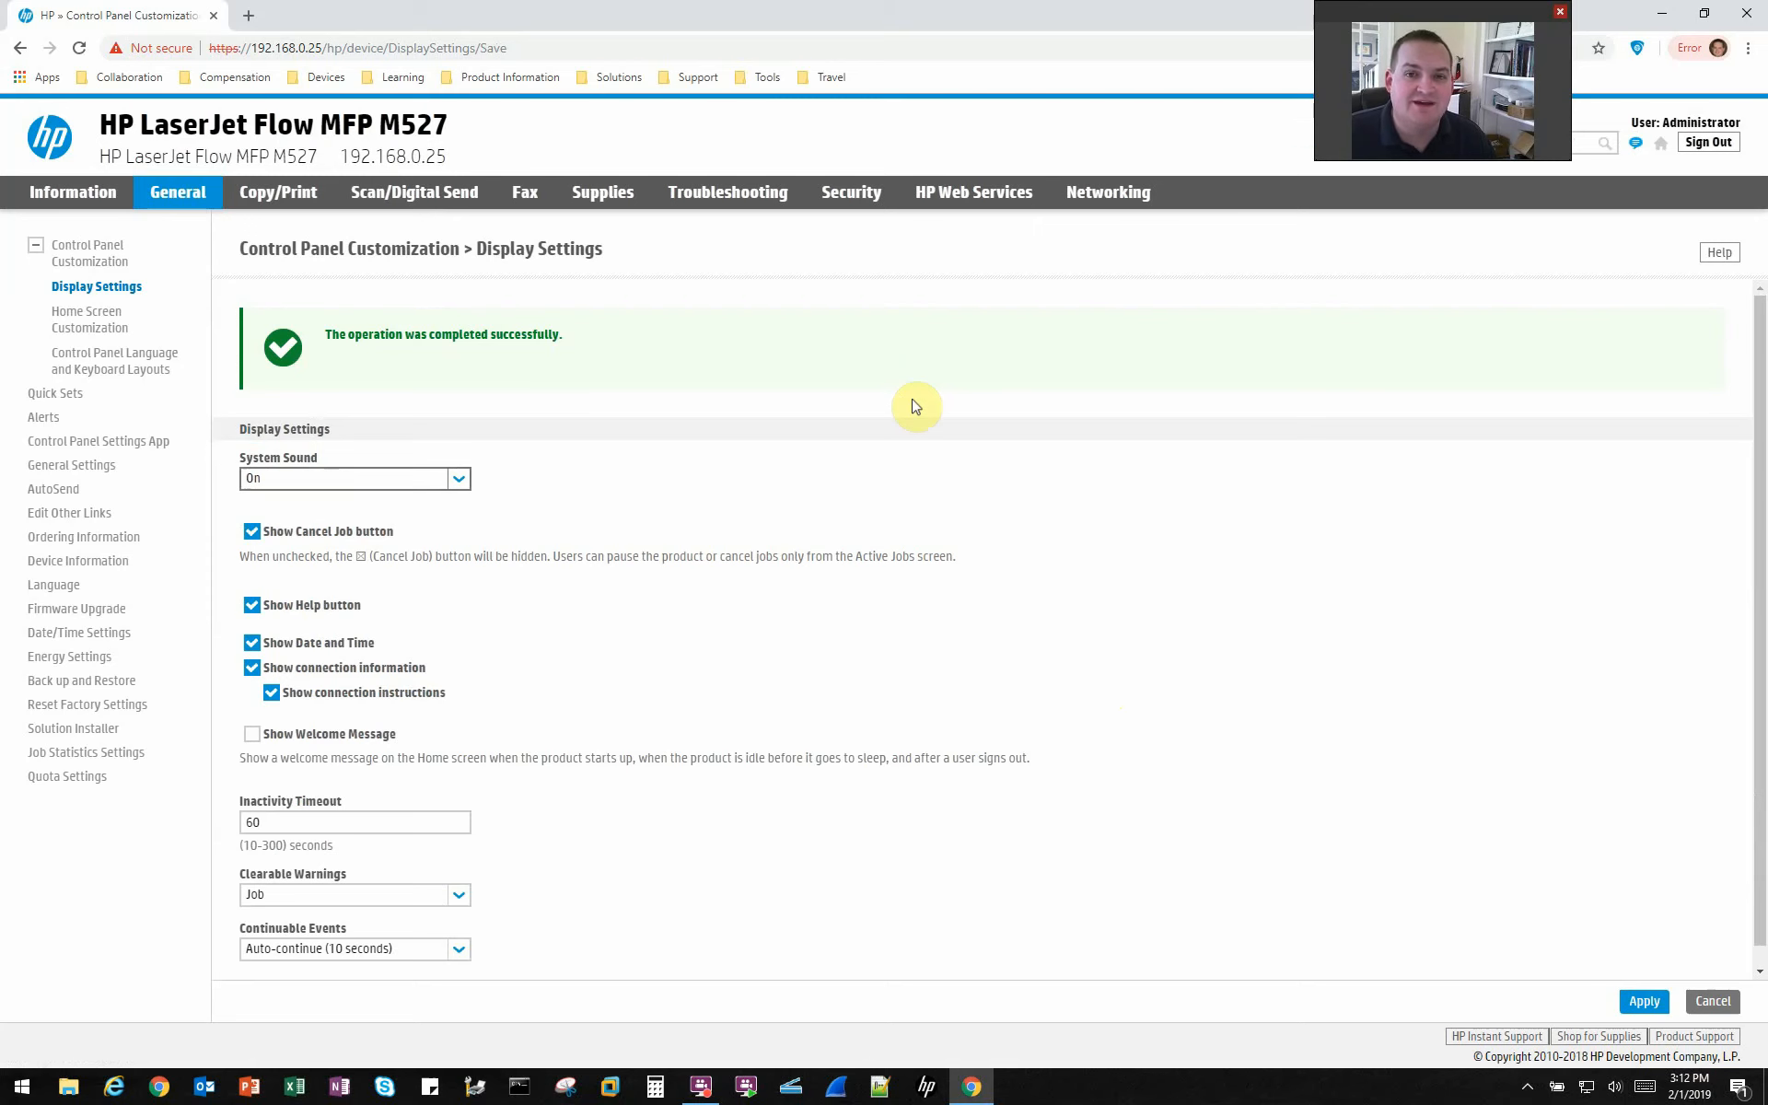
Examine the Device Guest sign-in requirements for control panel functions in the Access Control security settings.
click(866, 195)
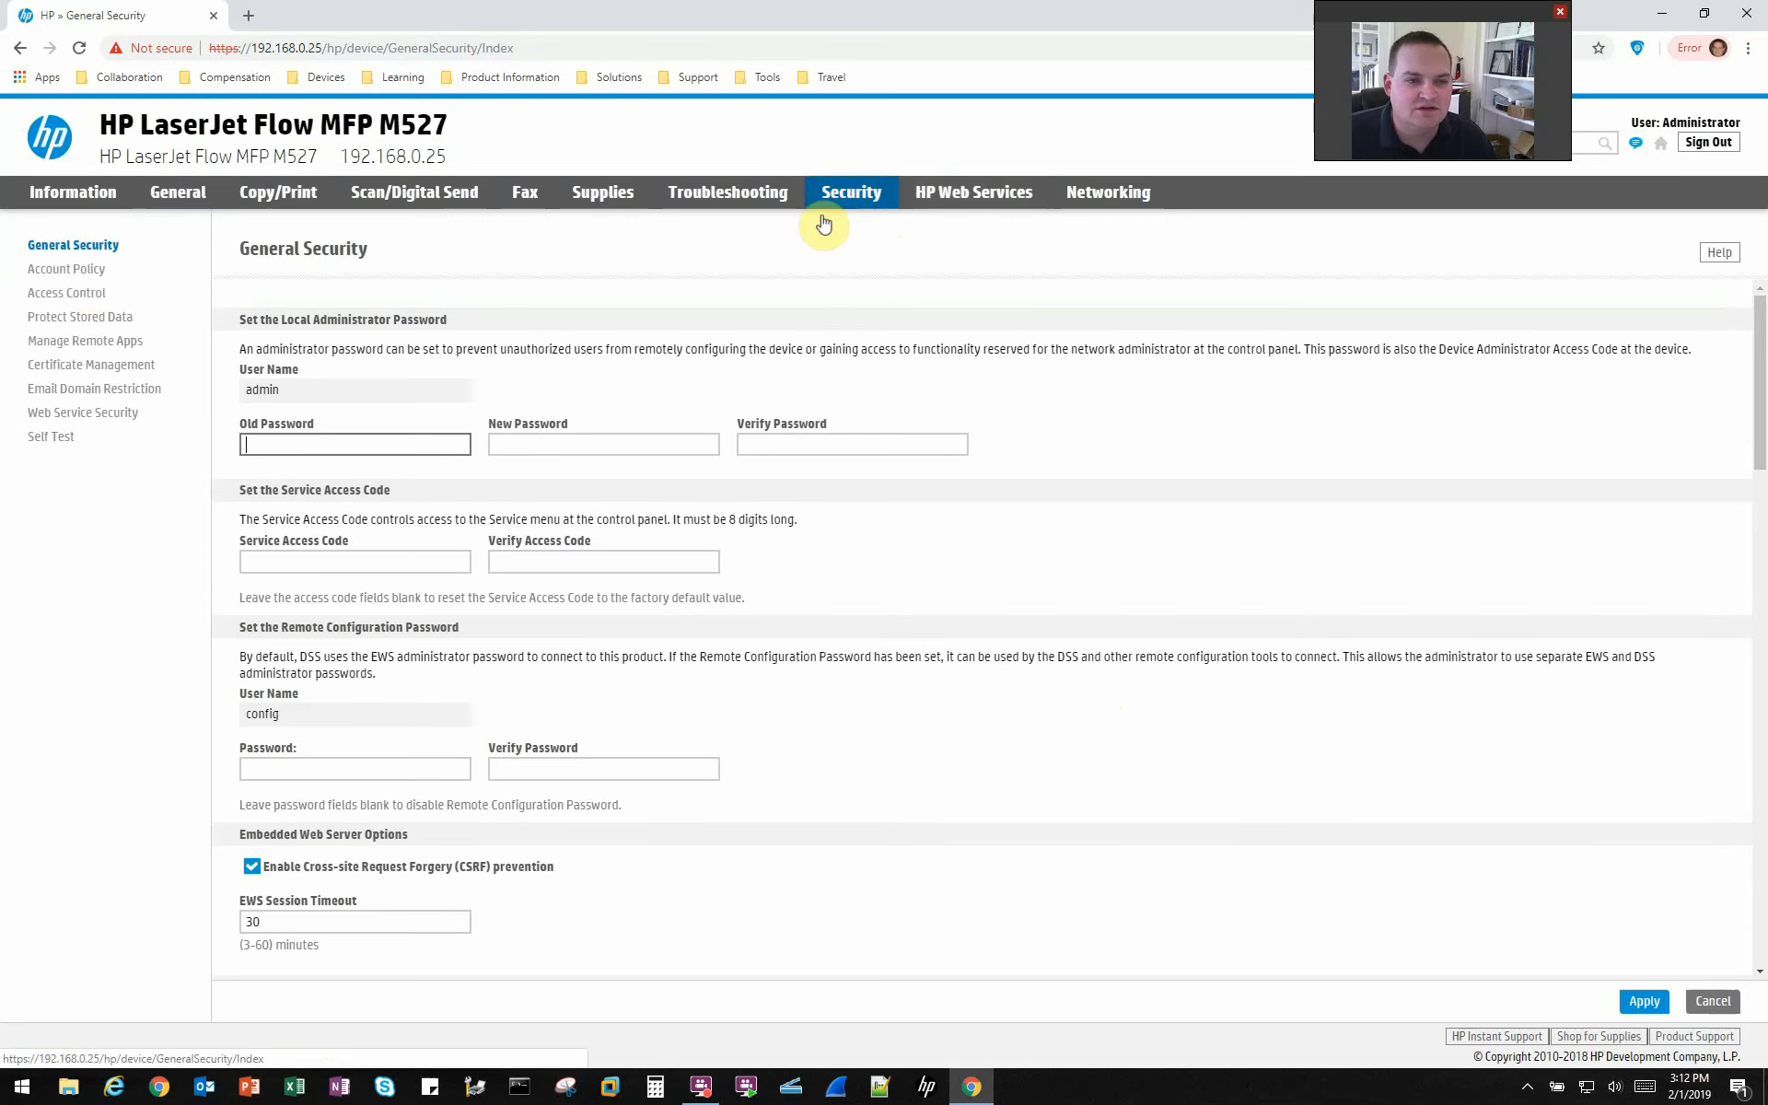
click(79, 292)
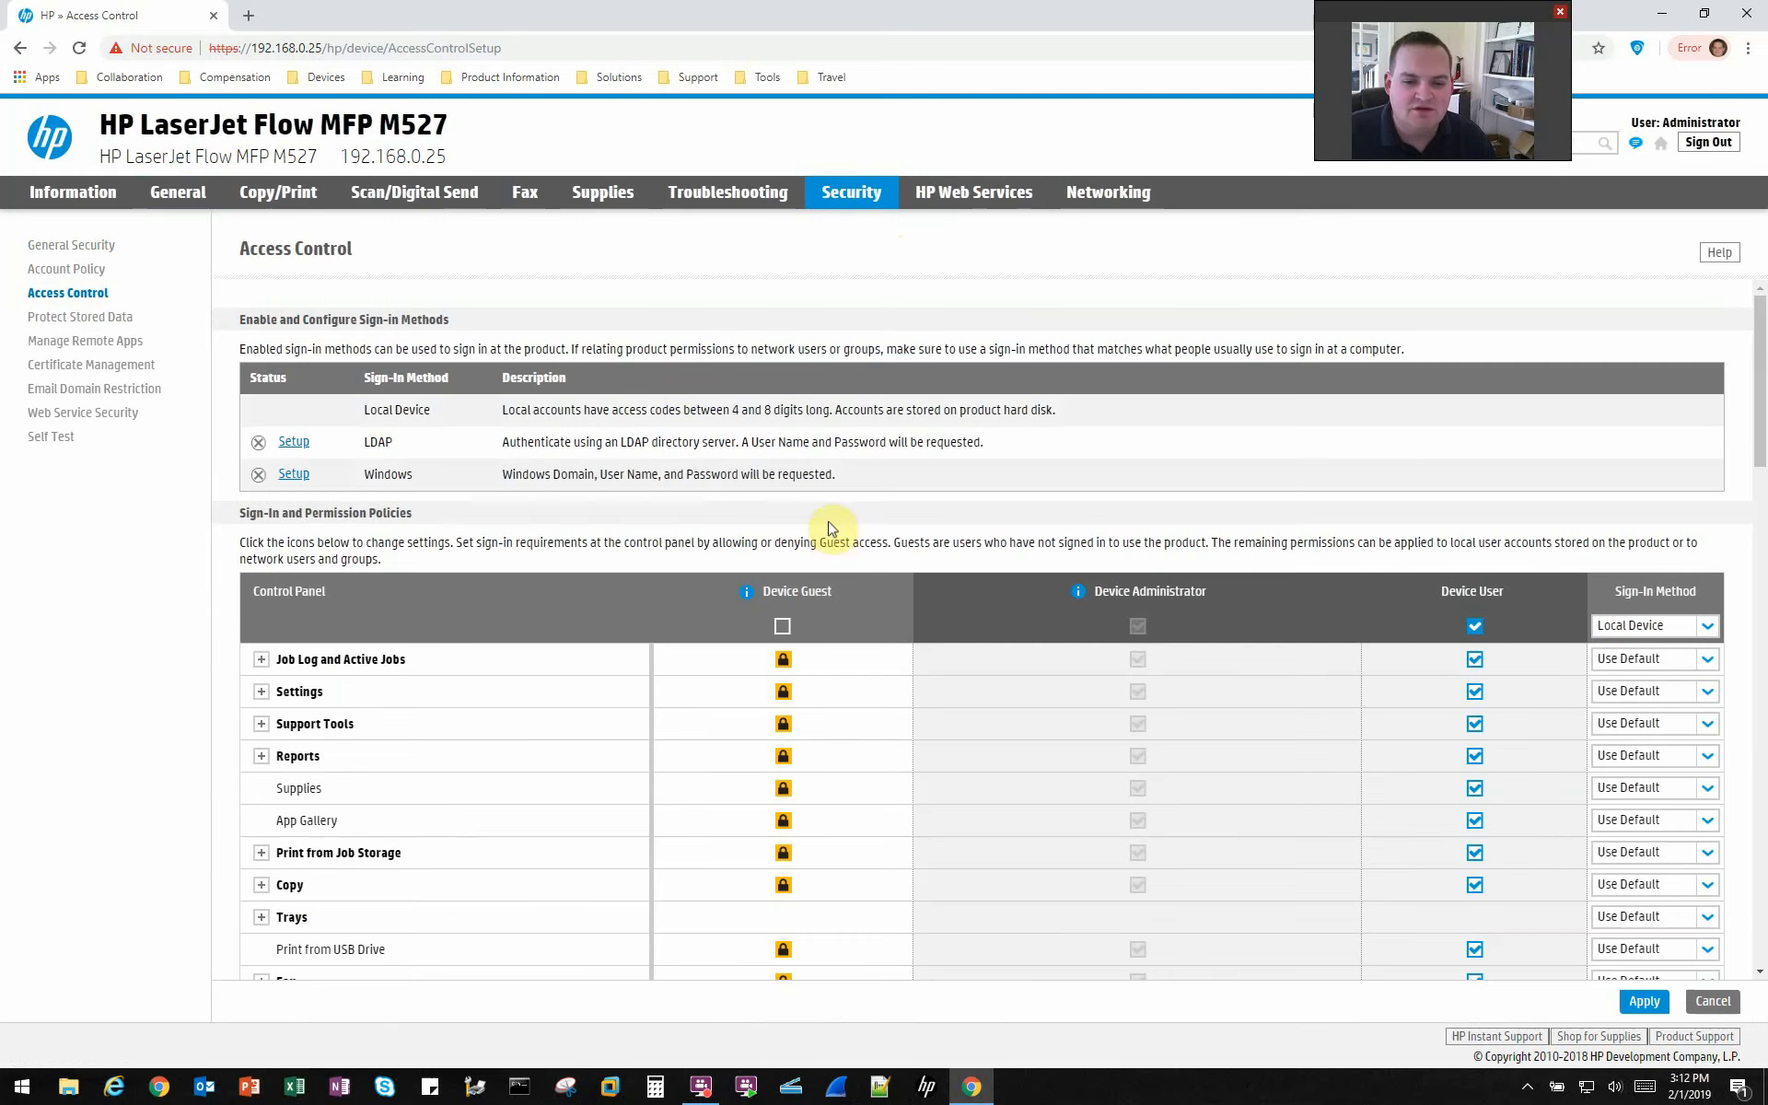
scroll(808, 609, down, 1)
scroll(804, 608, down, 4)
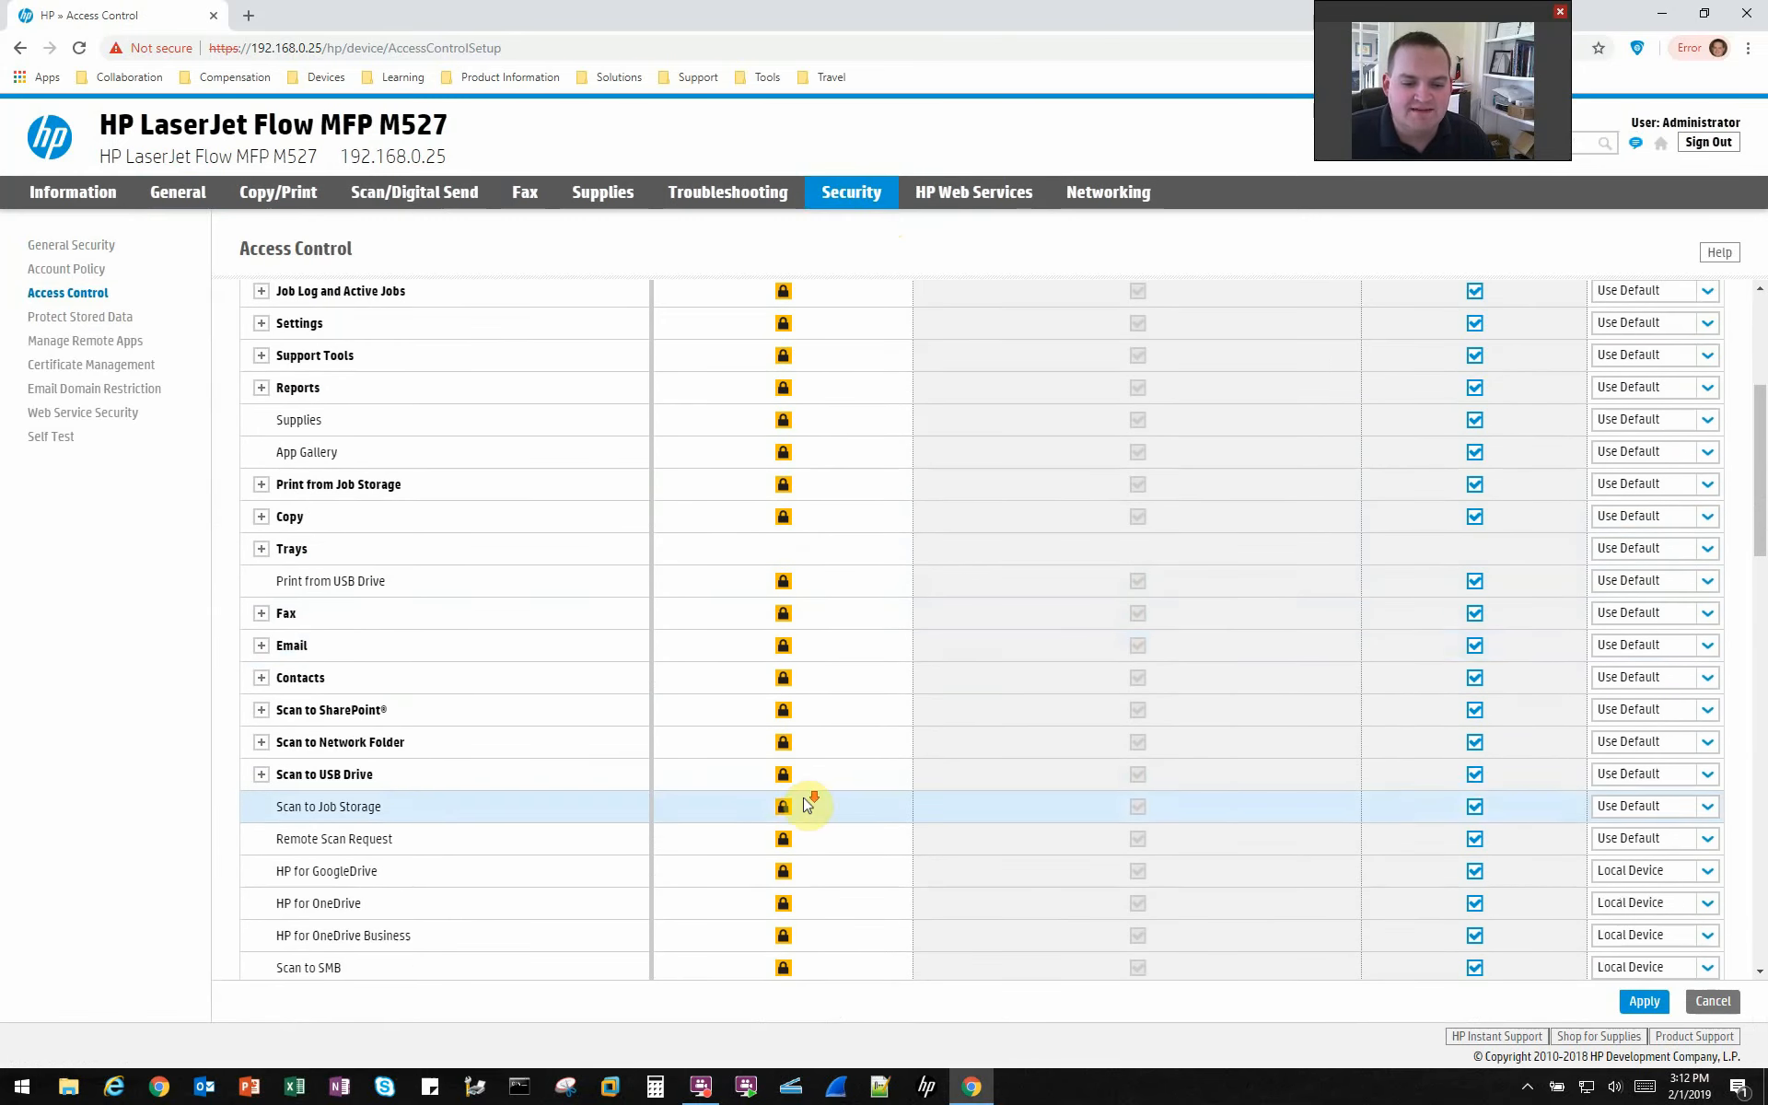
scroll(809, 820, down, 1)
scroll(820, 571, up, 1)
scroll(821, 584, up, 2)
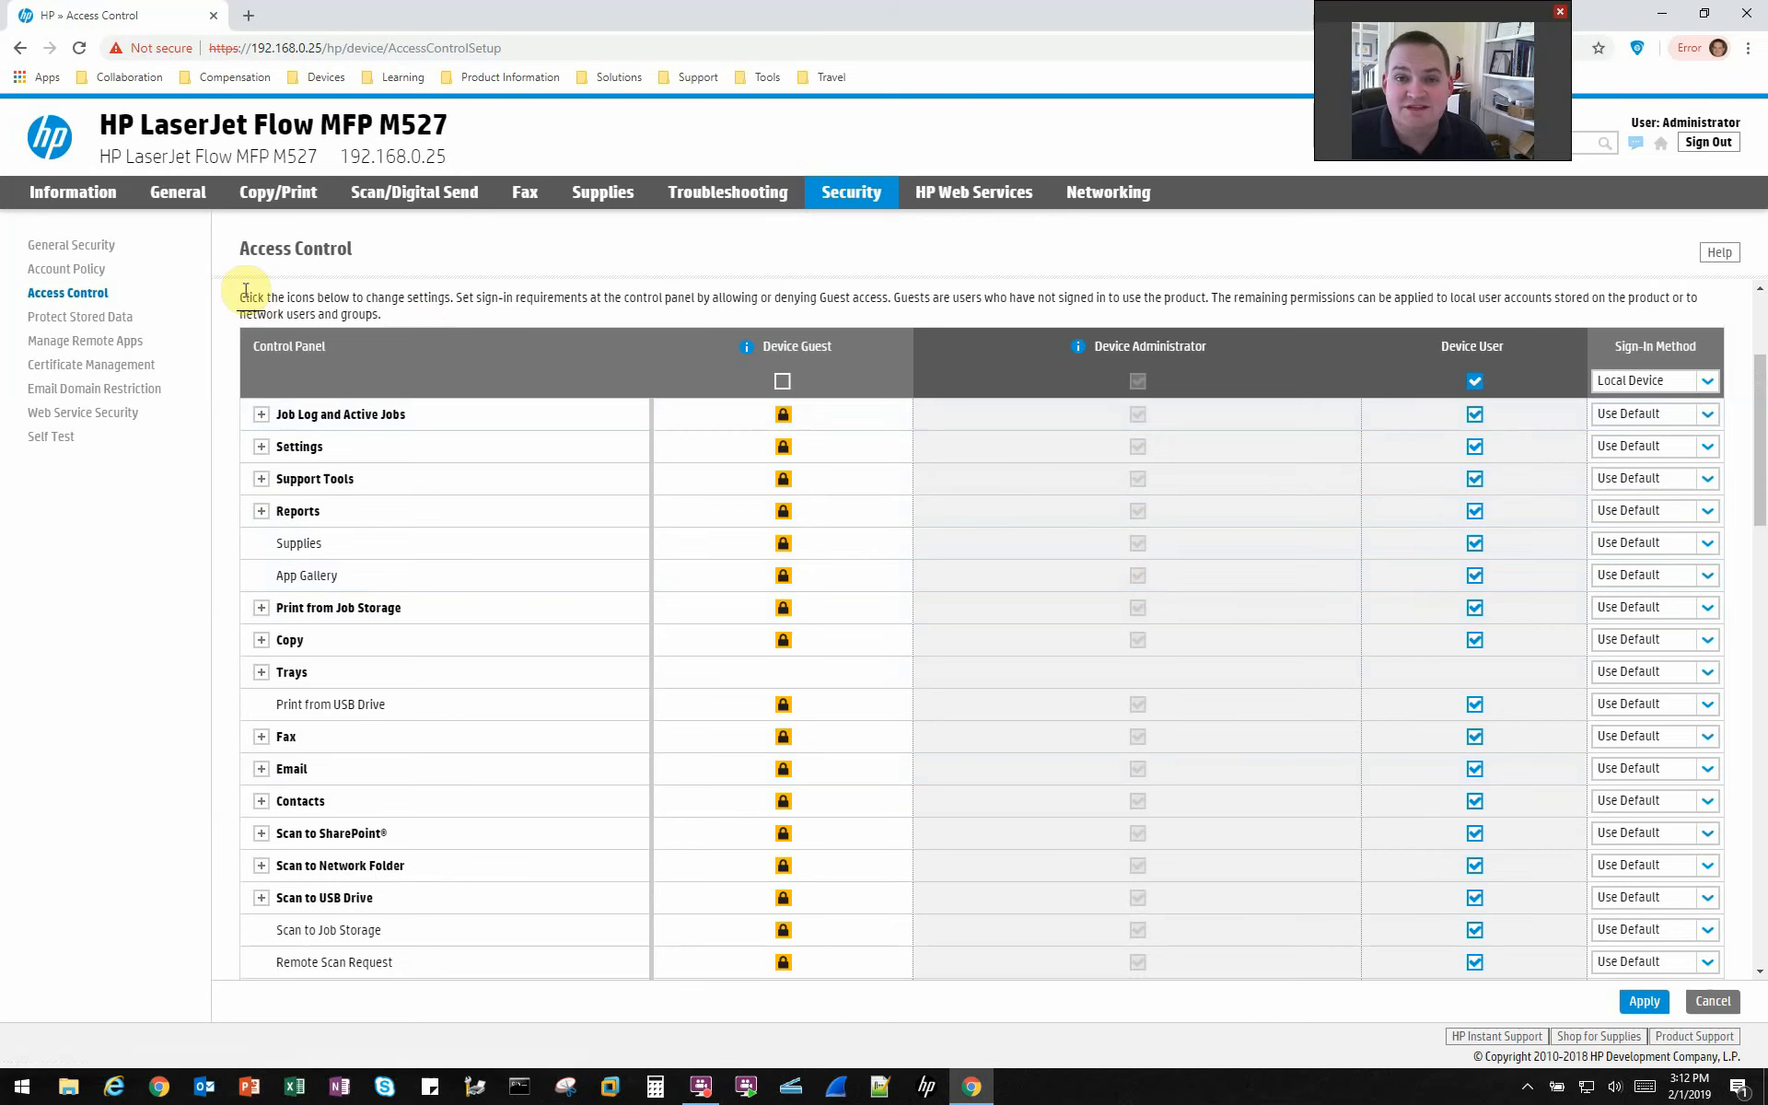
scroll(394, 560, down, 4)
View the Control Panel Snapshot to check the default mandatory sign-in screen.
click(108, 190)
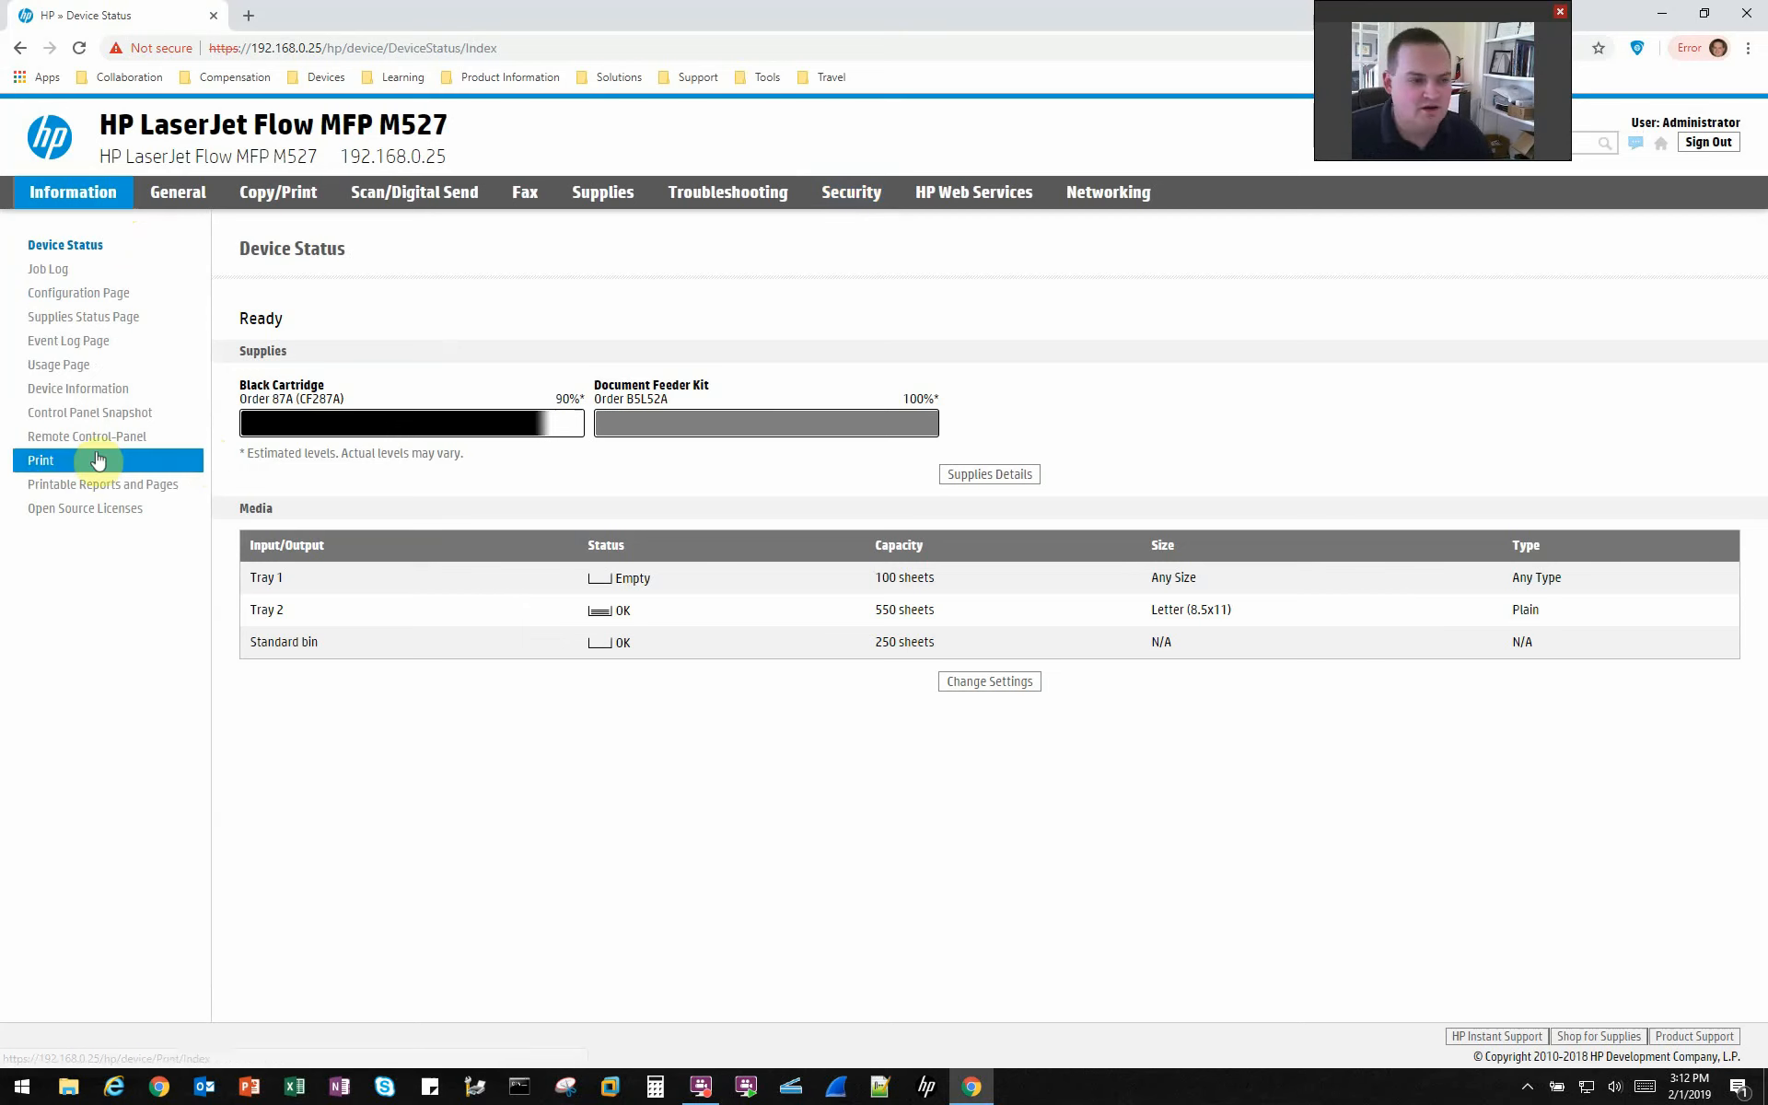
click(108, 412)
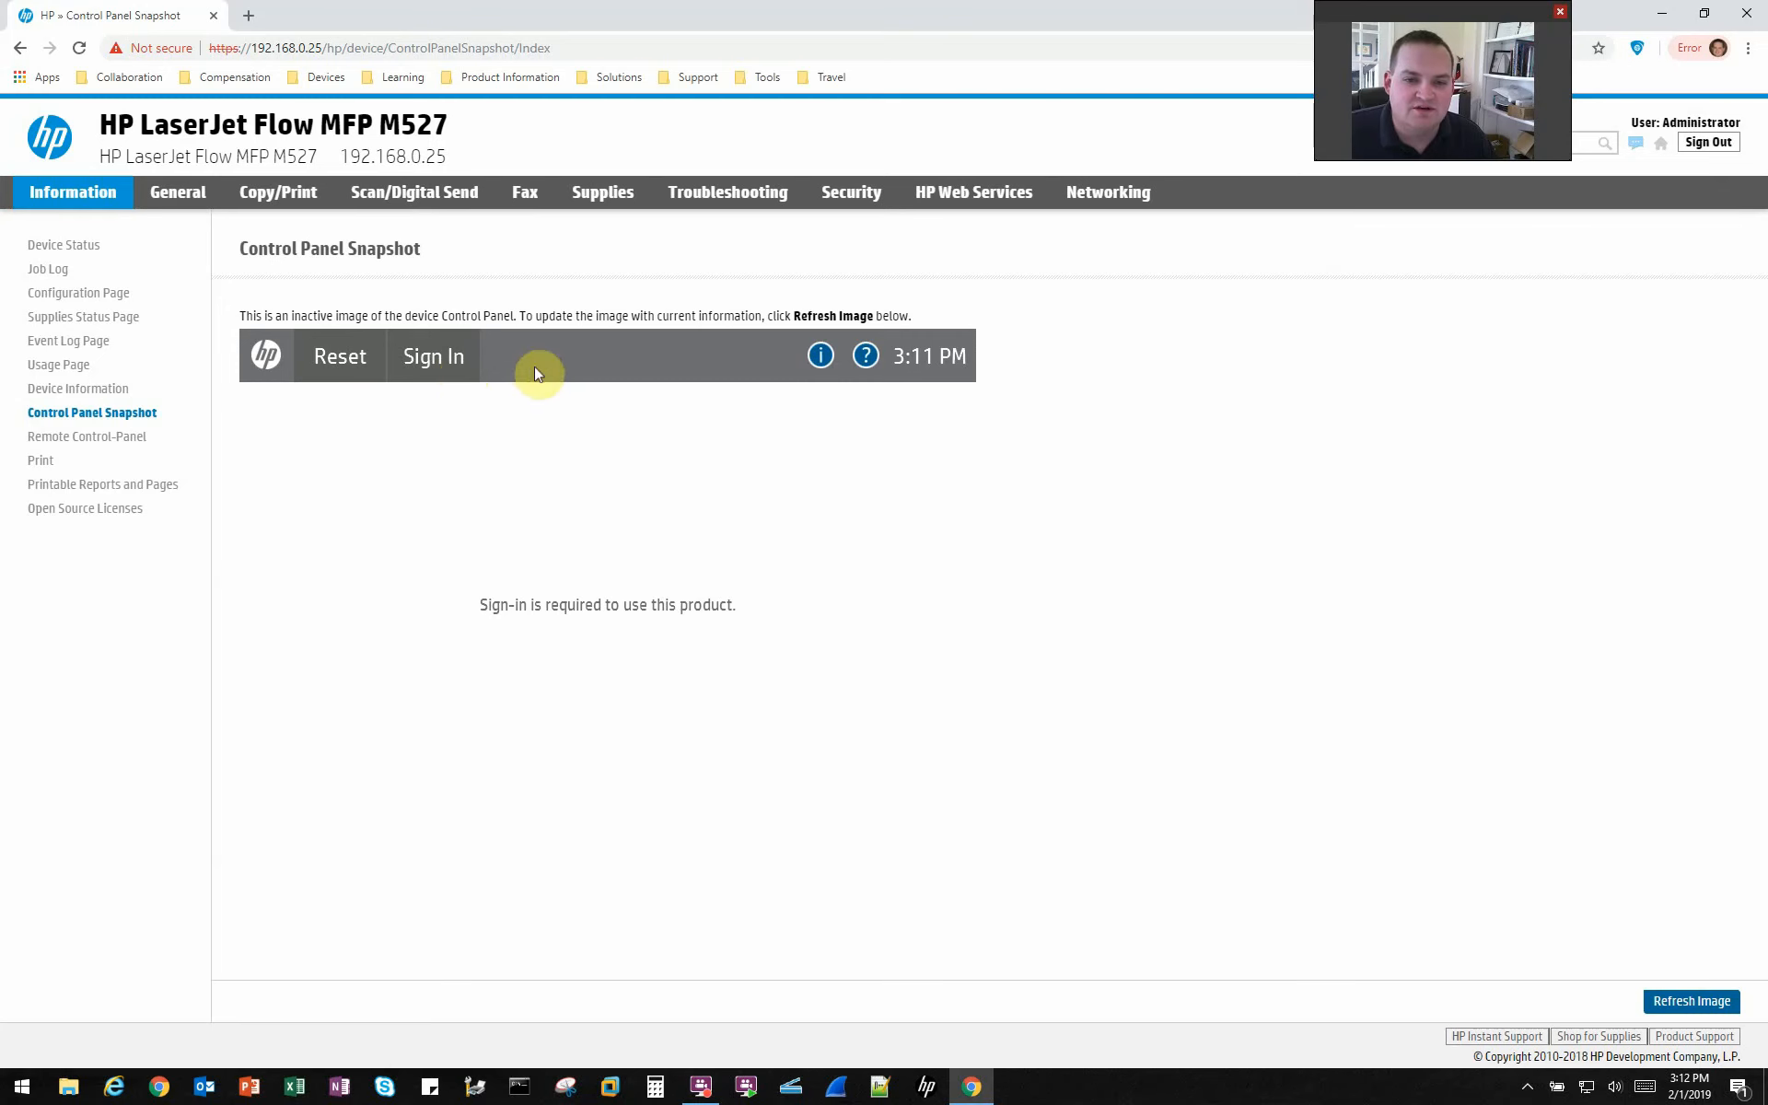
Enable the custom Mandatory Sign-in message in Access Control, set to 'Click the "sign-in" button and type in your pin code', and apply it.
click(853, 196)
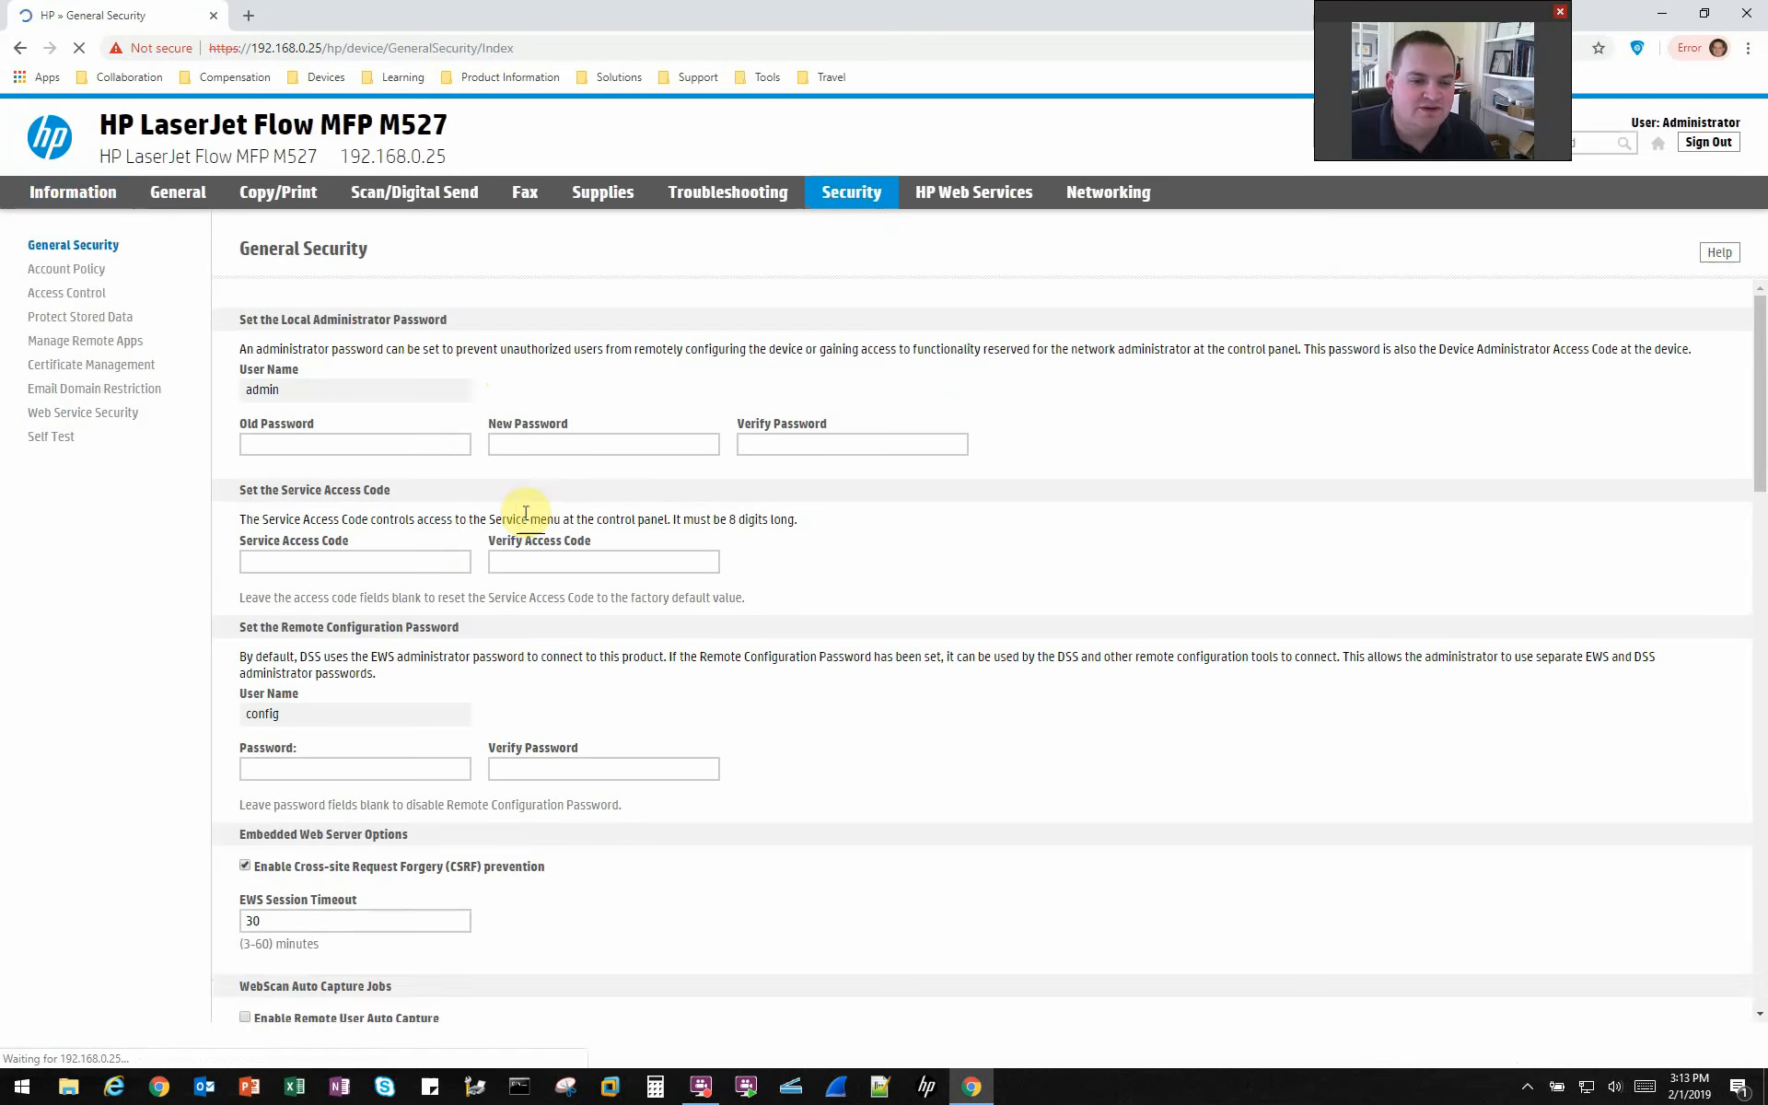
click(118, 293)
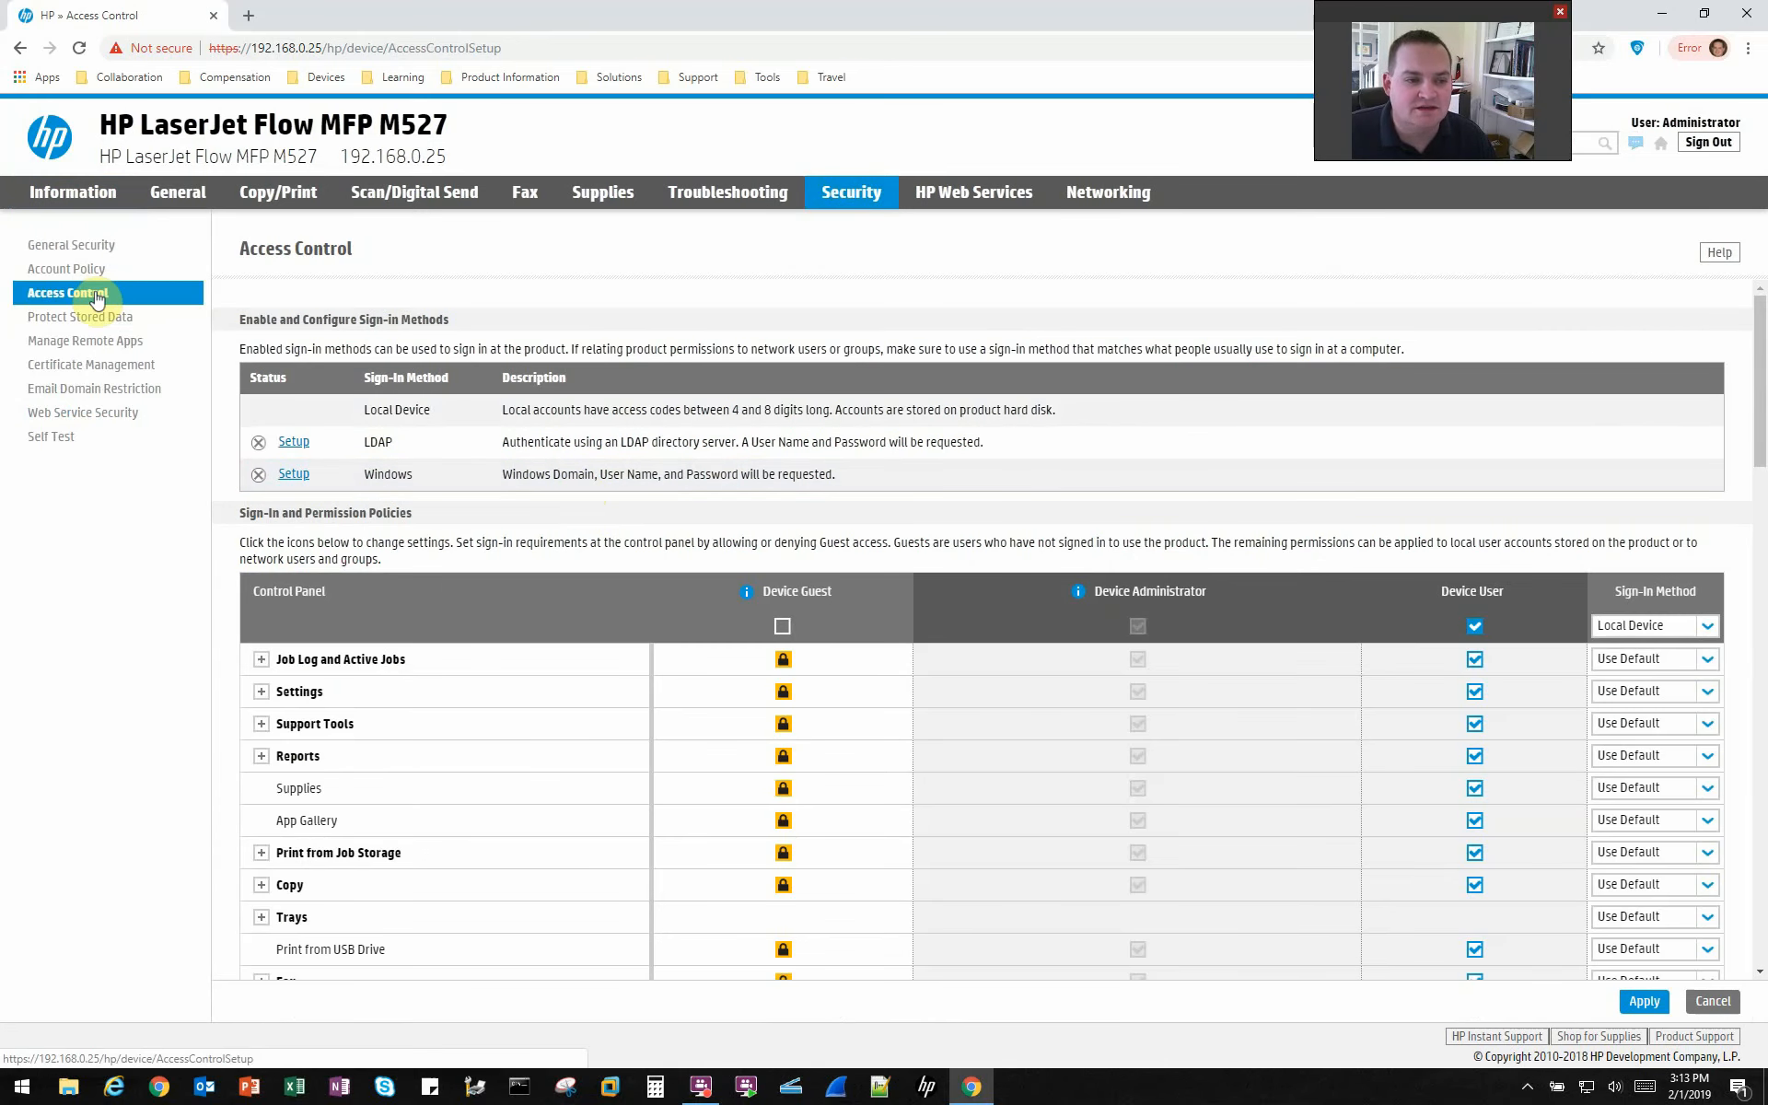
scroll(559, 544, down, 3)
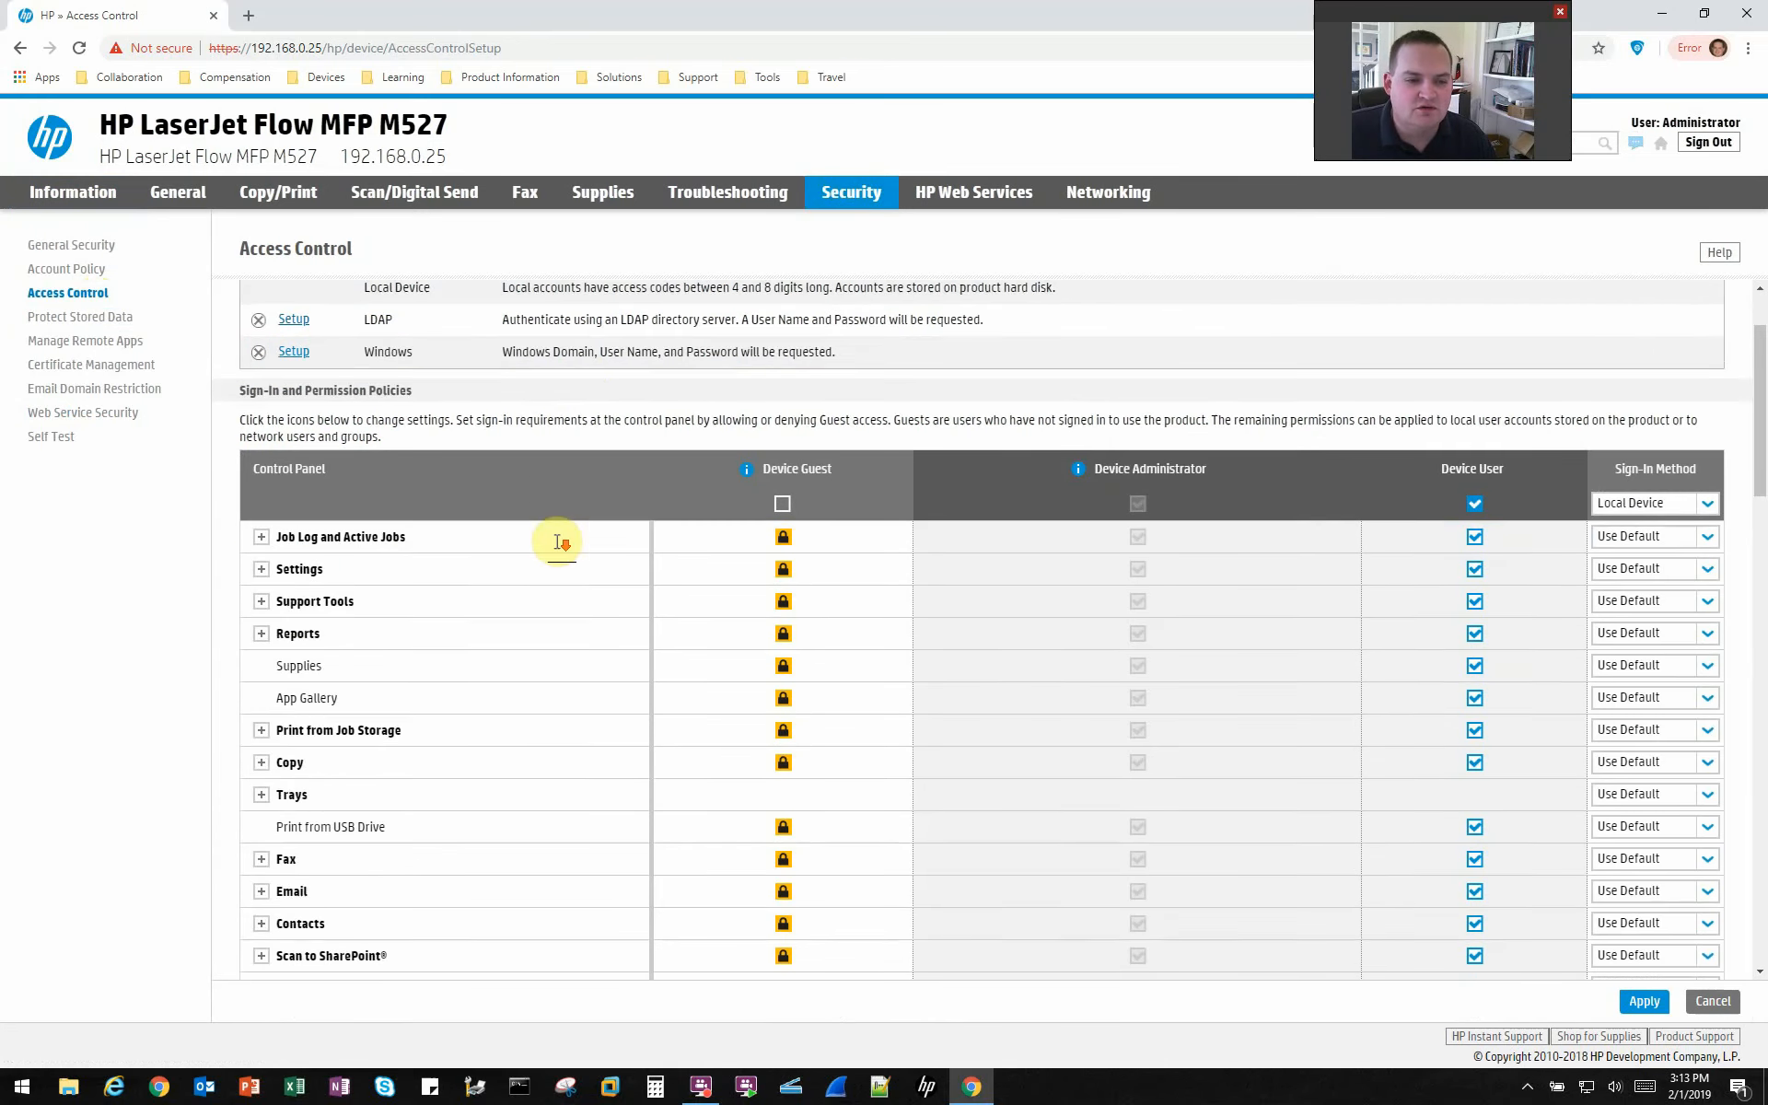
scroll(556, 549, down, 15)
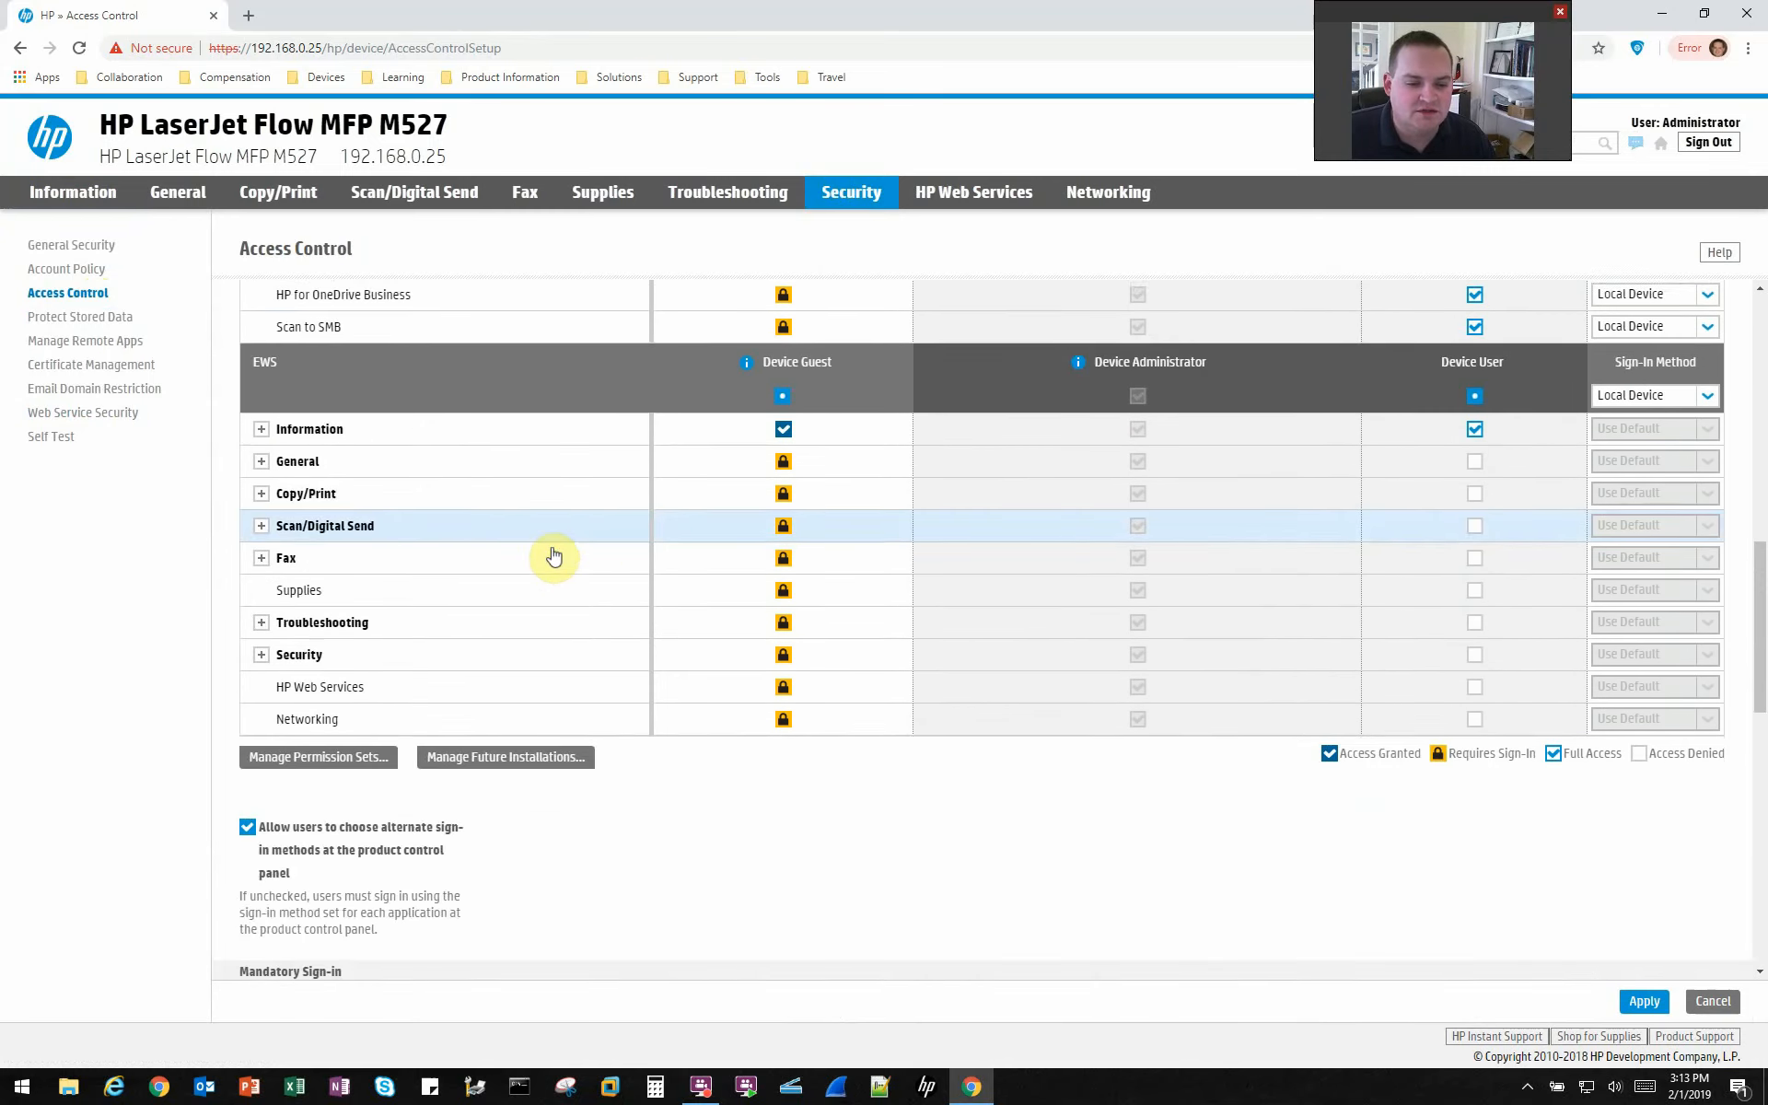
scroll(557, 549, down, 3)
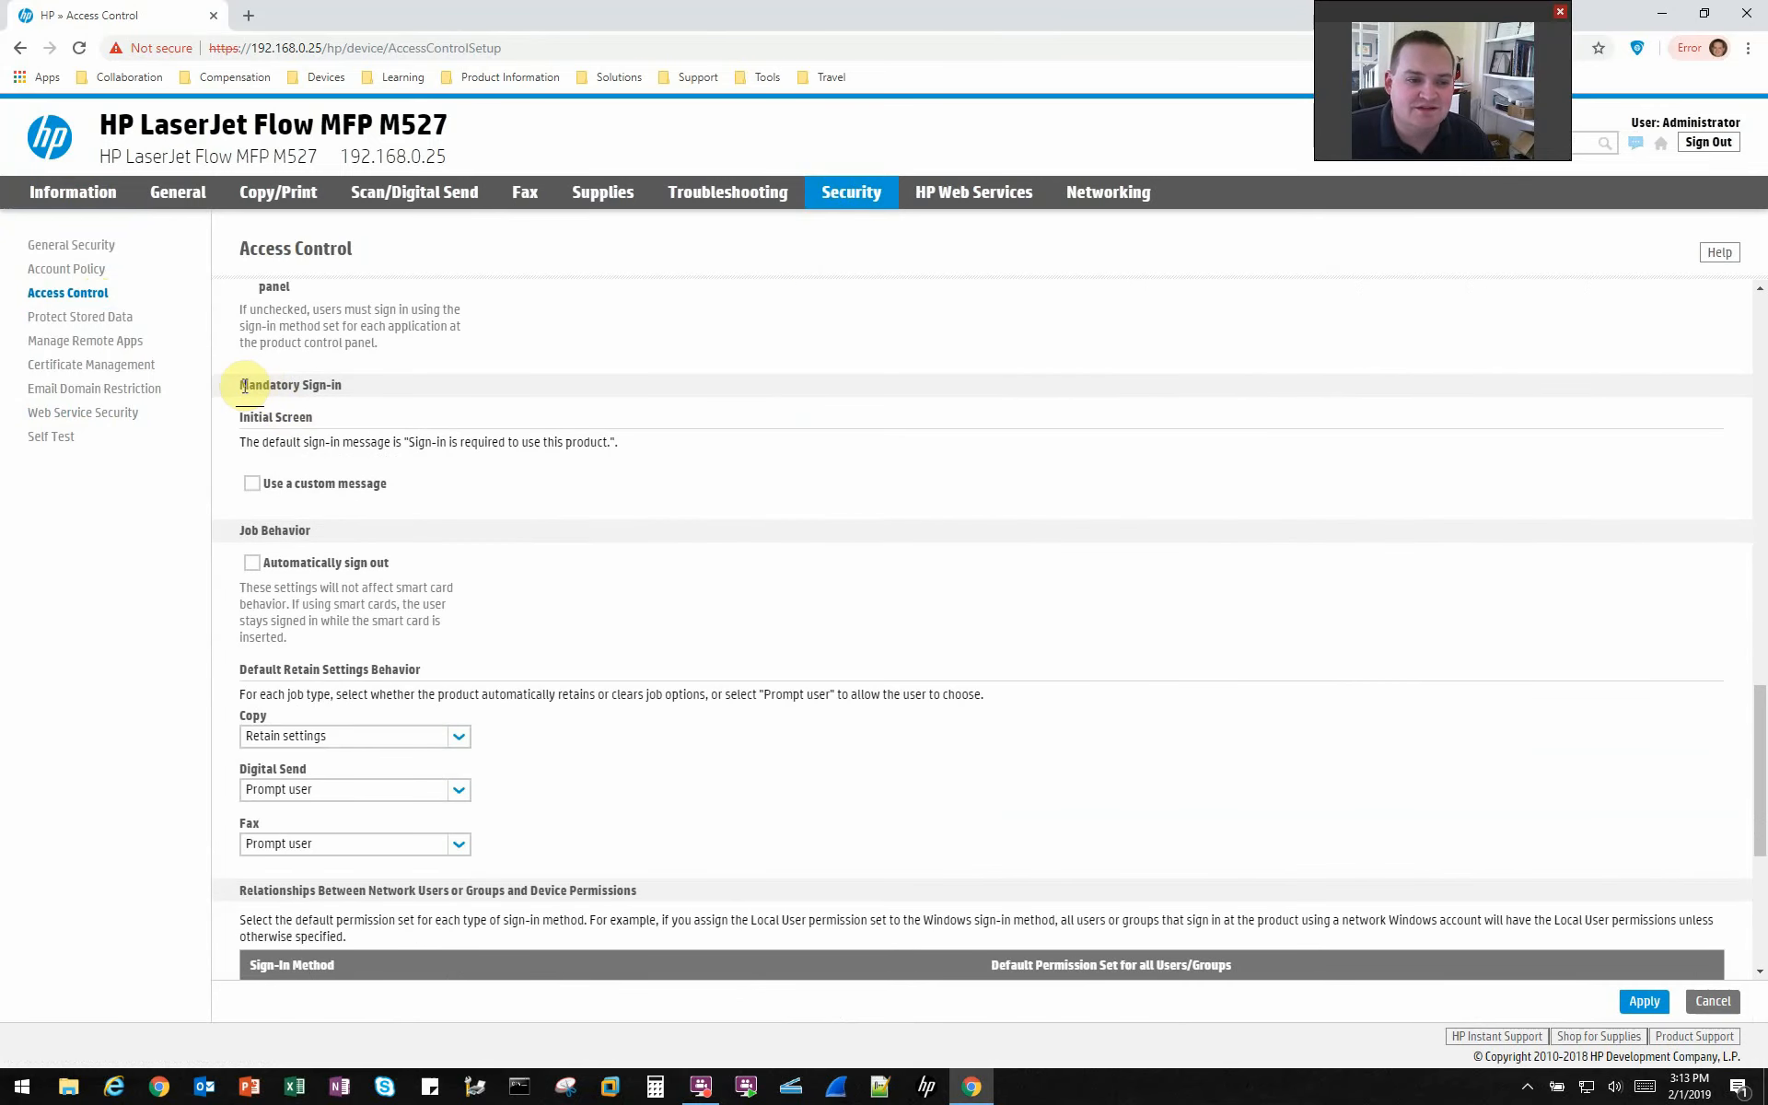
drag(240, 385, 344, 391)
click(344, 392)
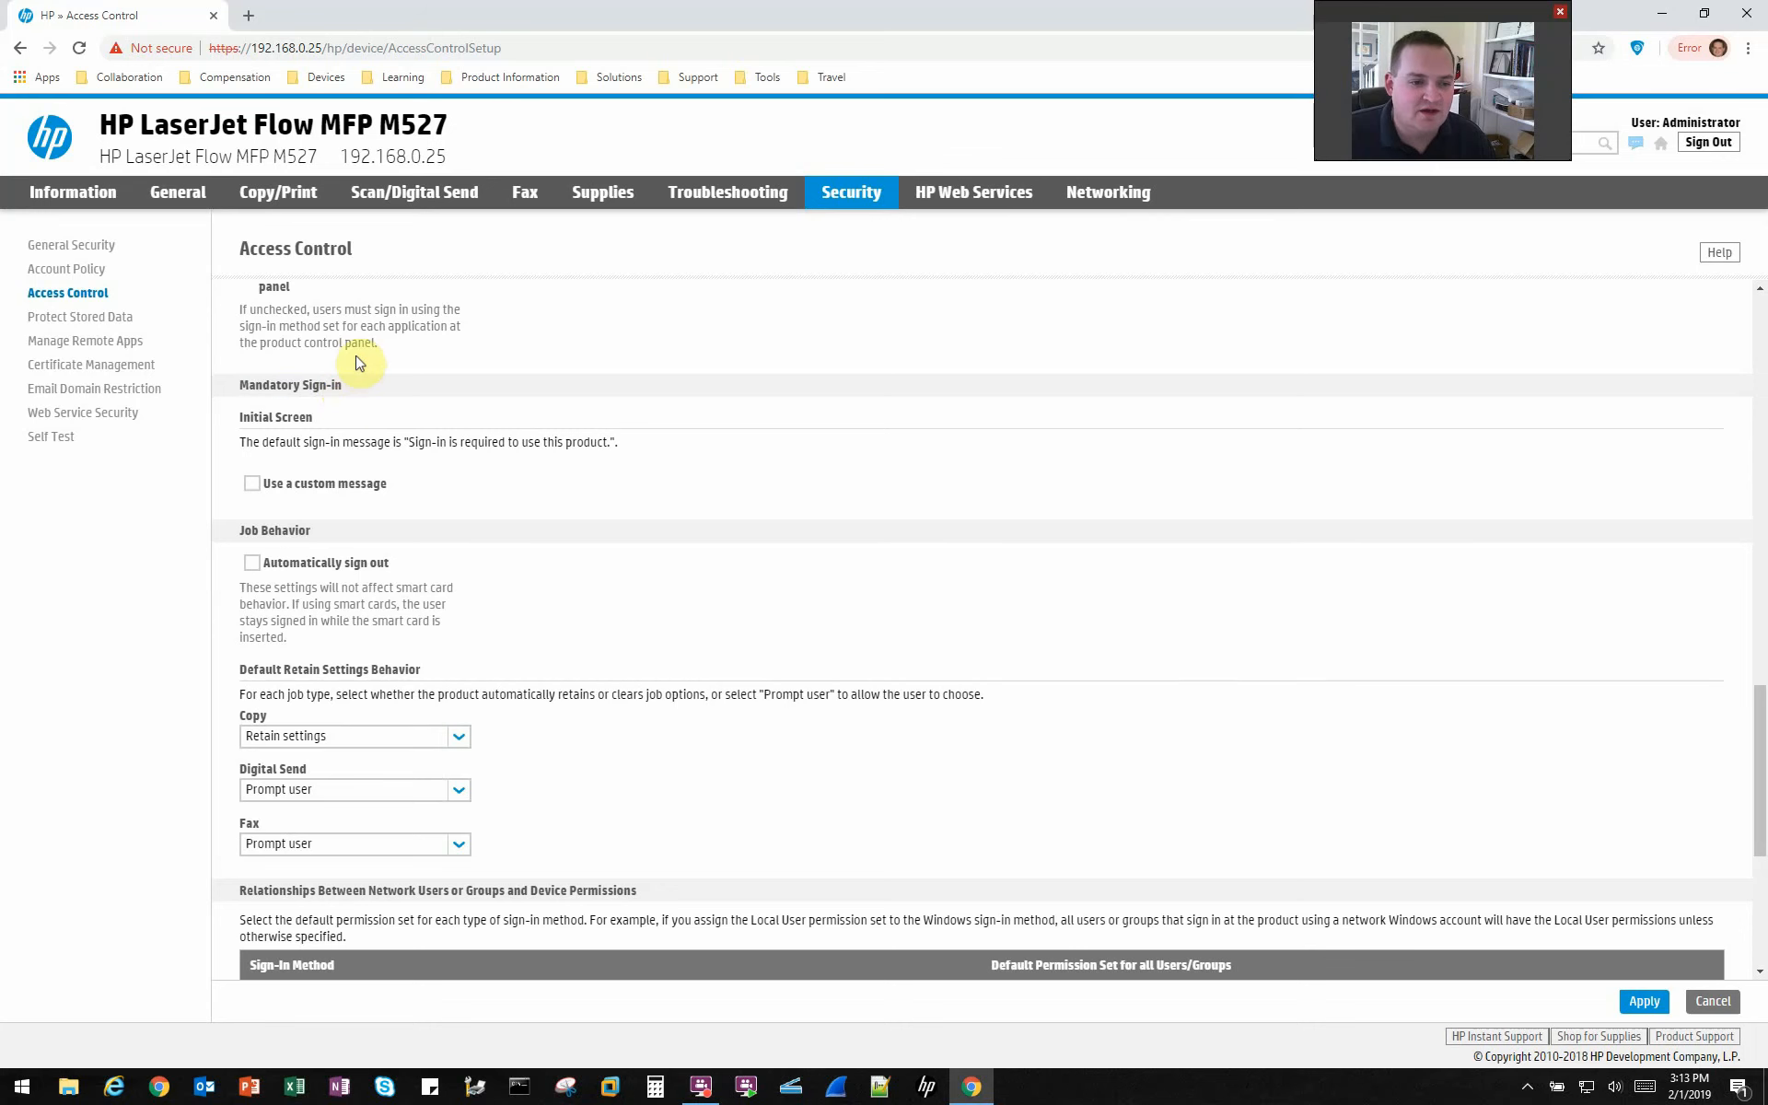
click(276, 485)
click(250, 558)
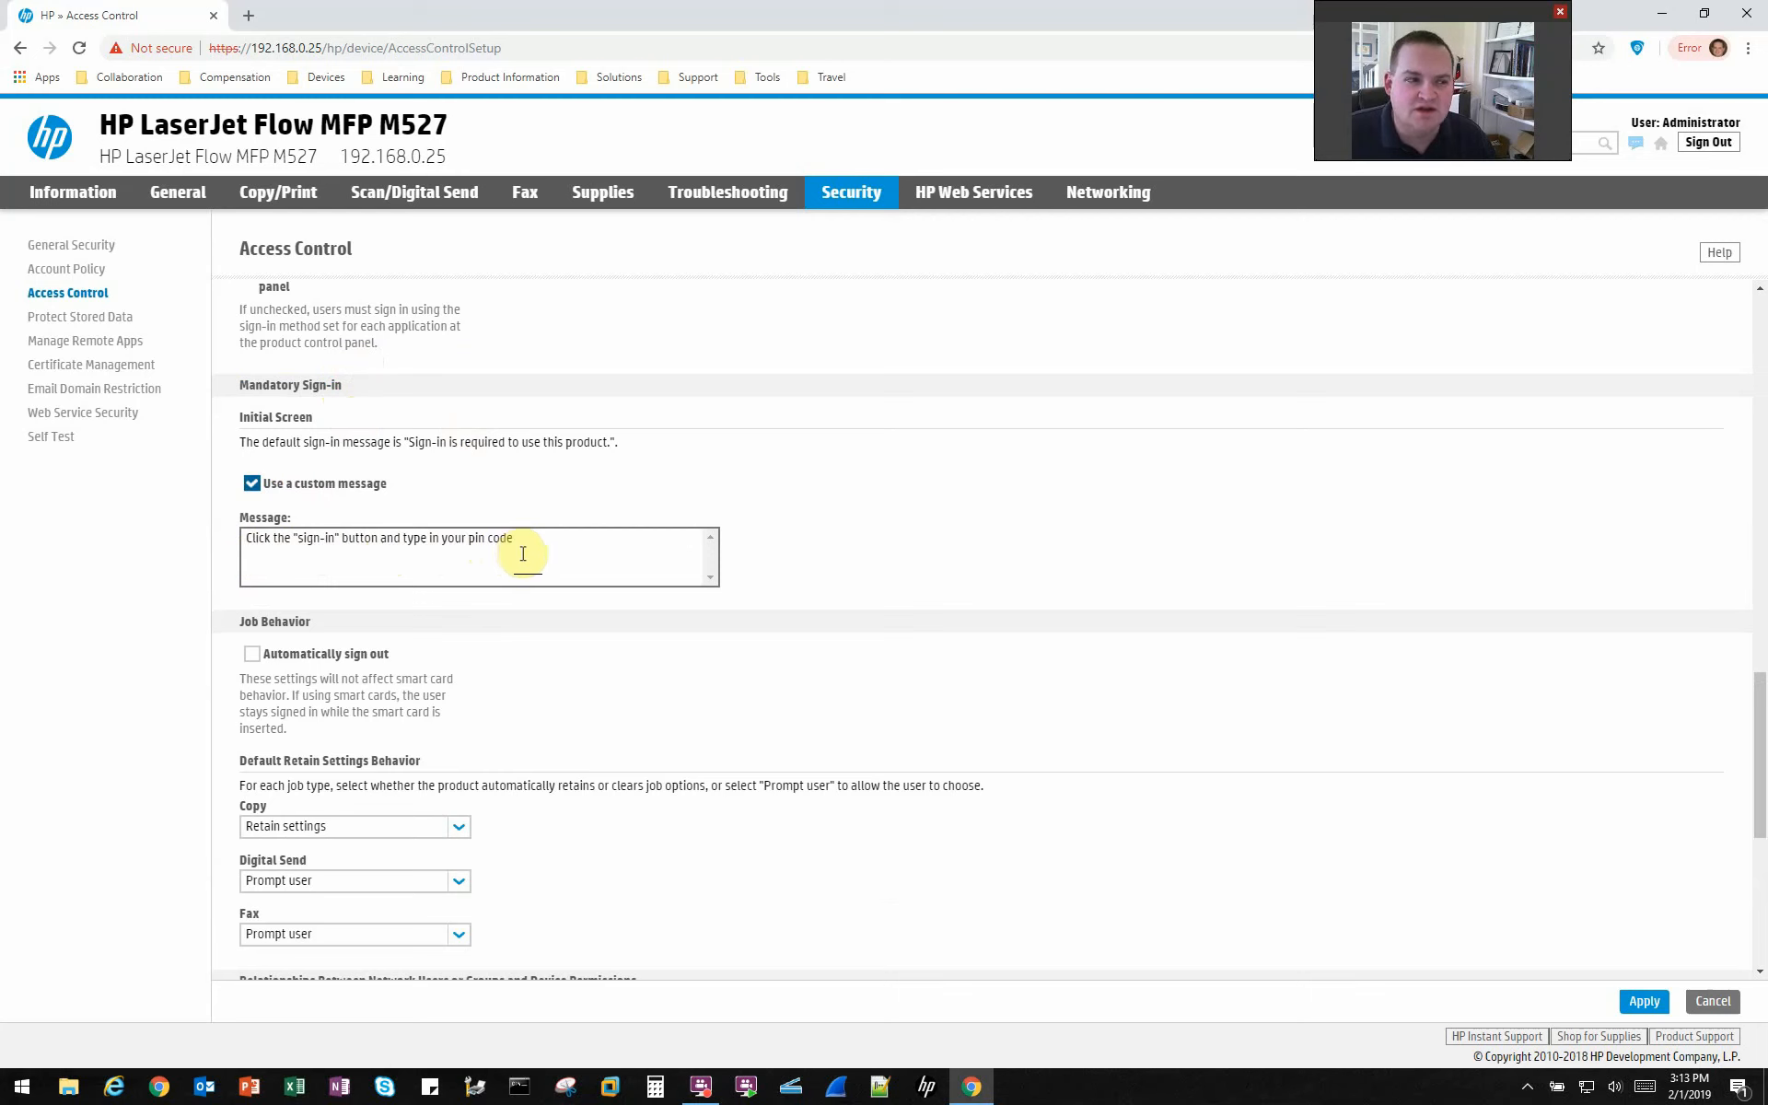
click(1644, 1002)
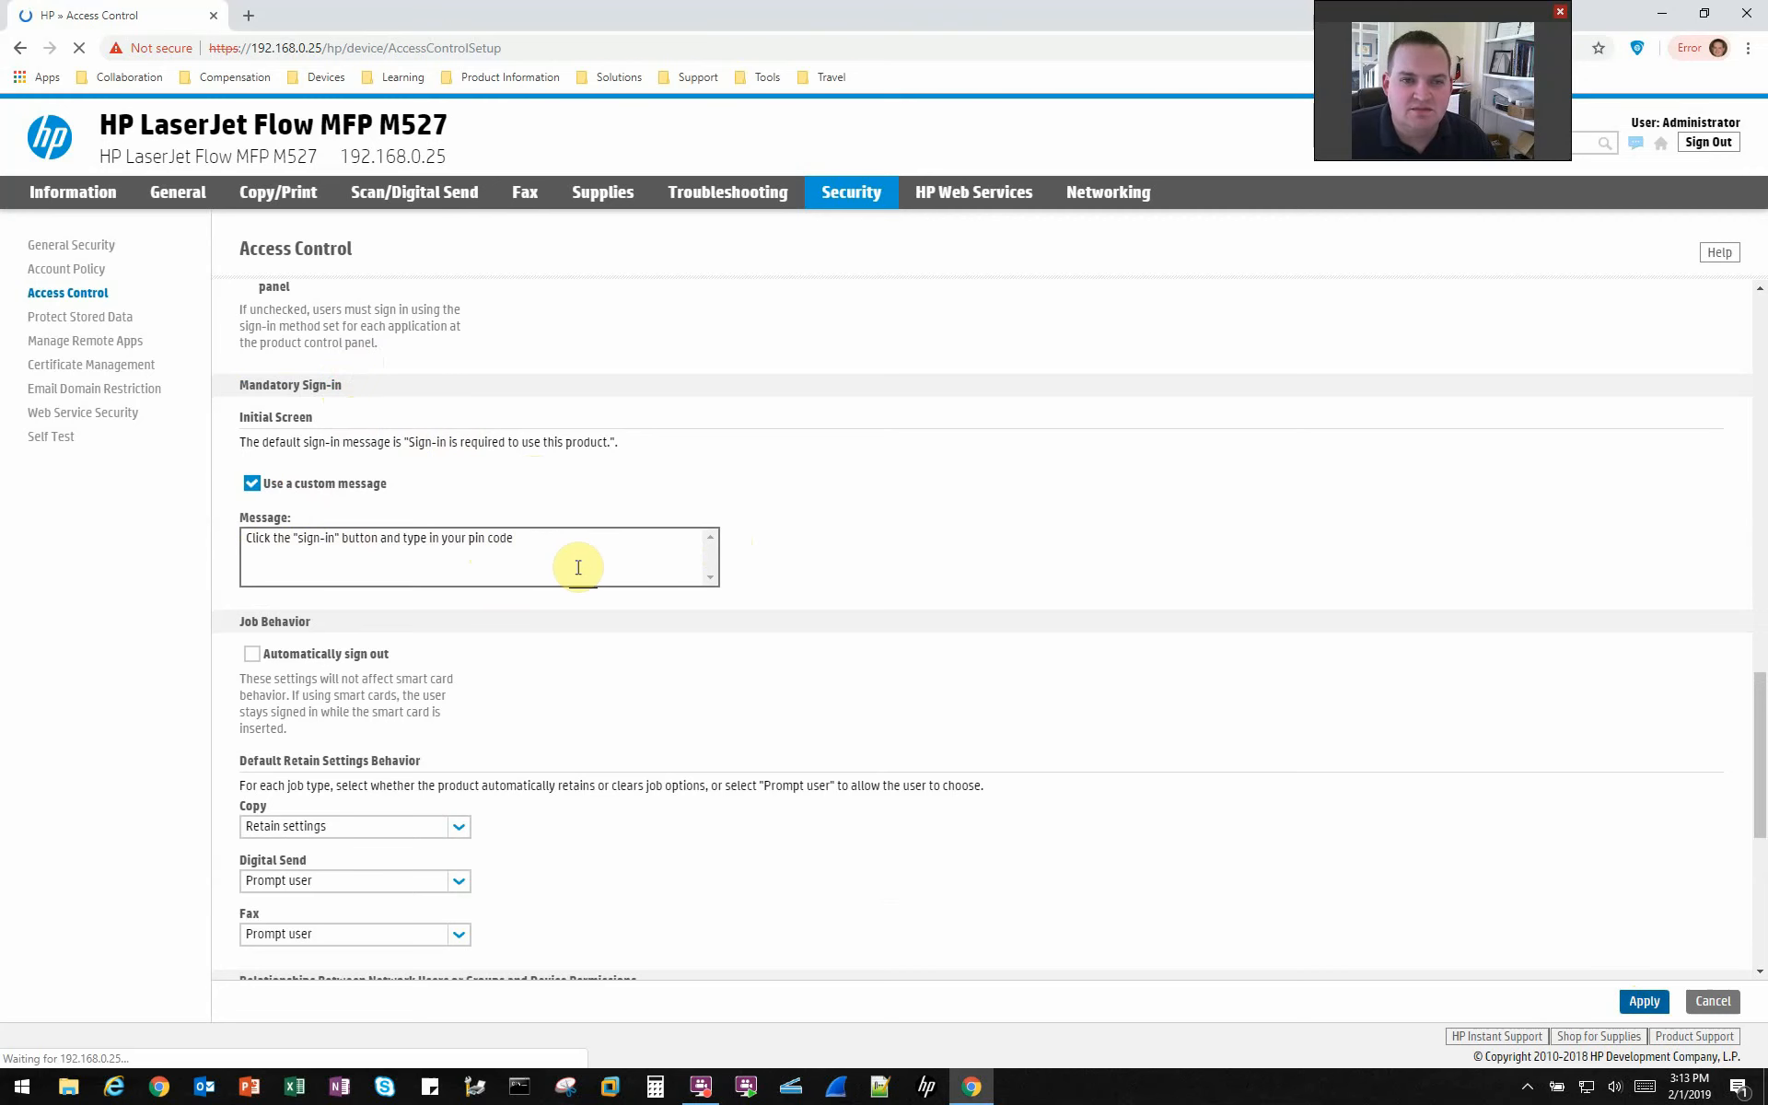
View the Control Panel Snapshot and reload it to check the custom sign-in message on the device.
click(59, 202)
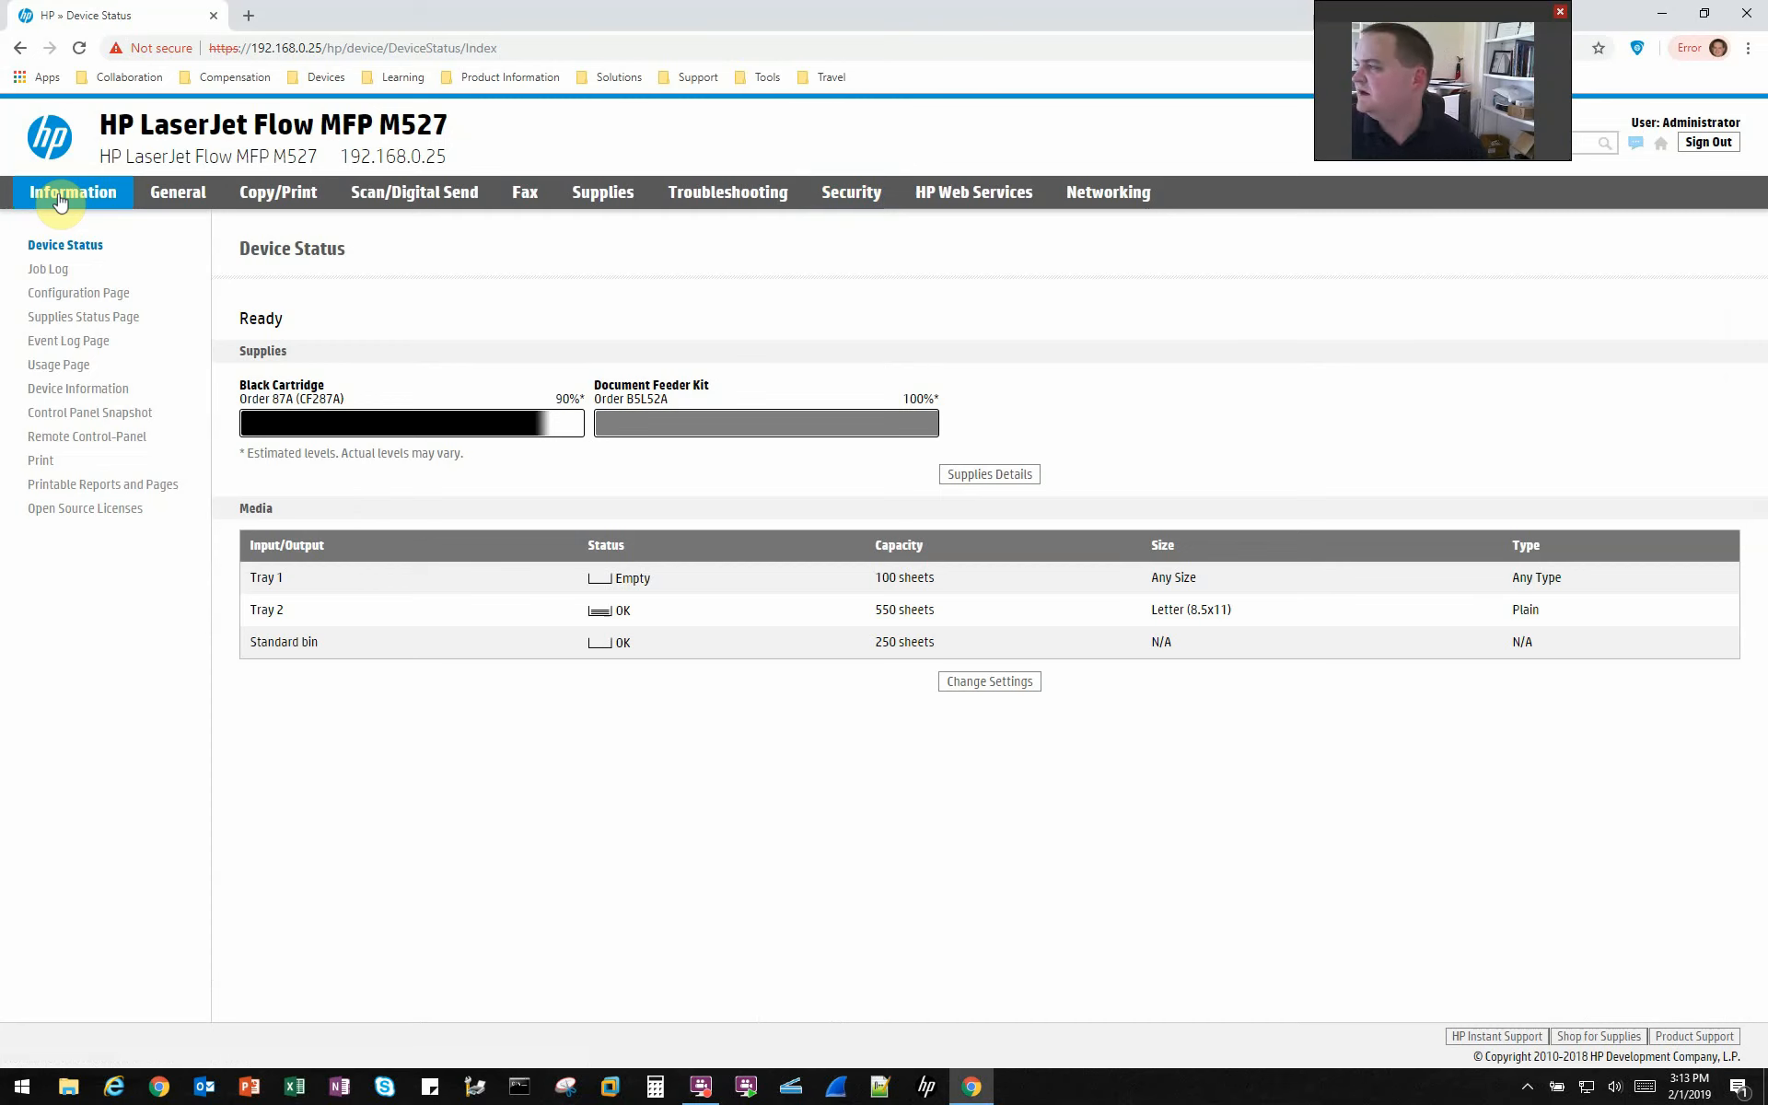
click(81, 412)
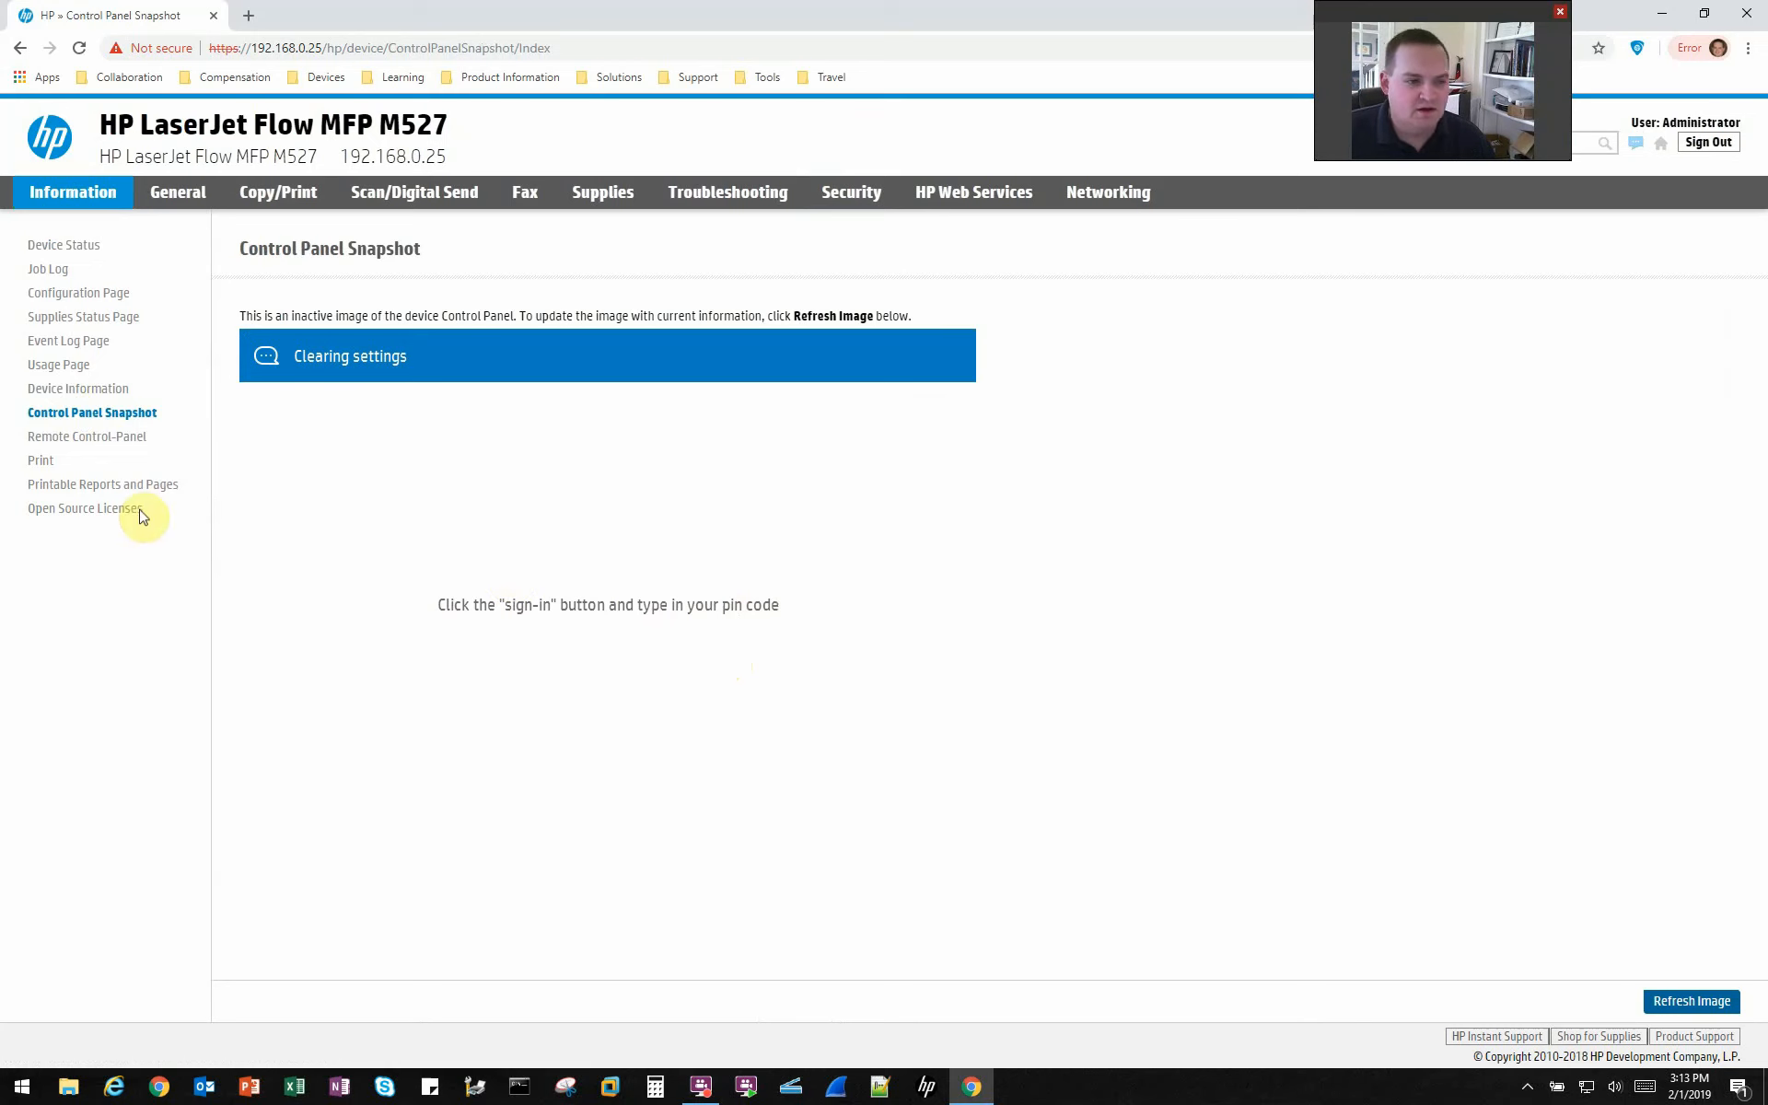
click(107, 412)
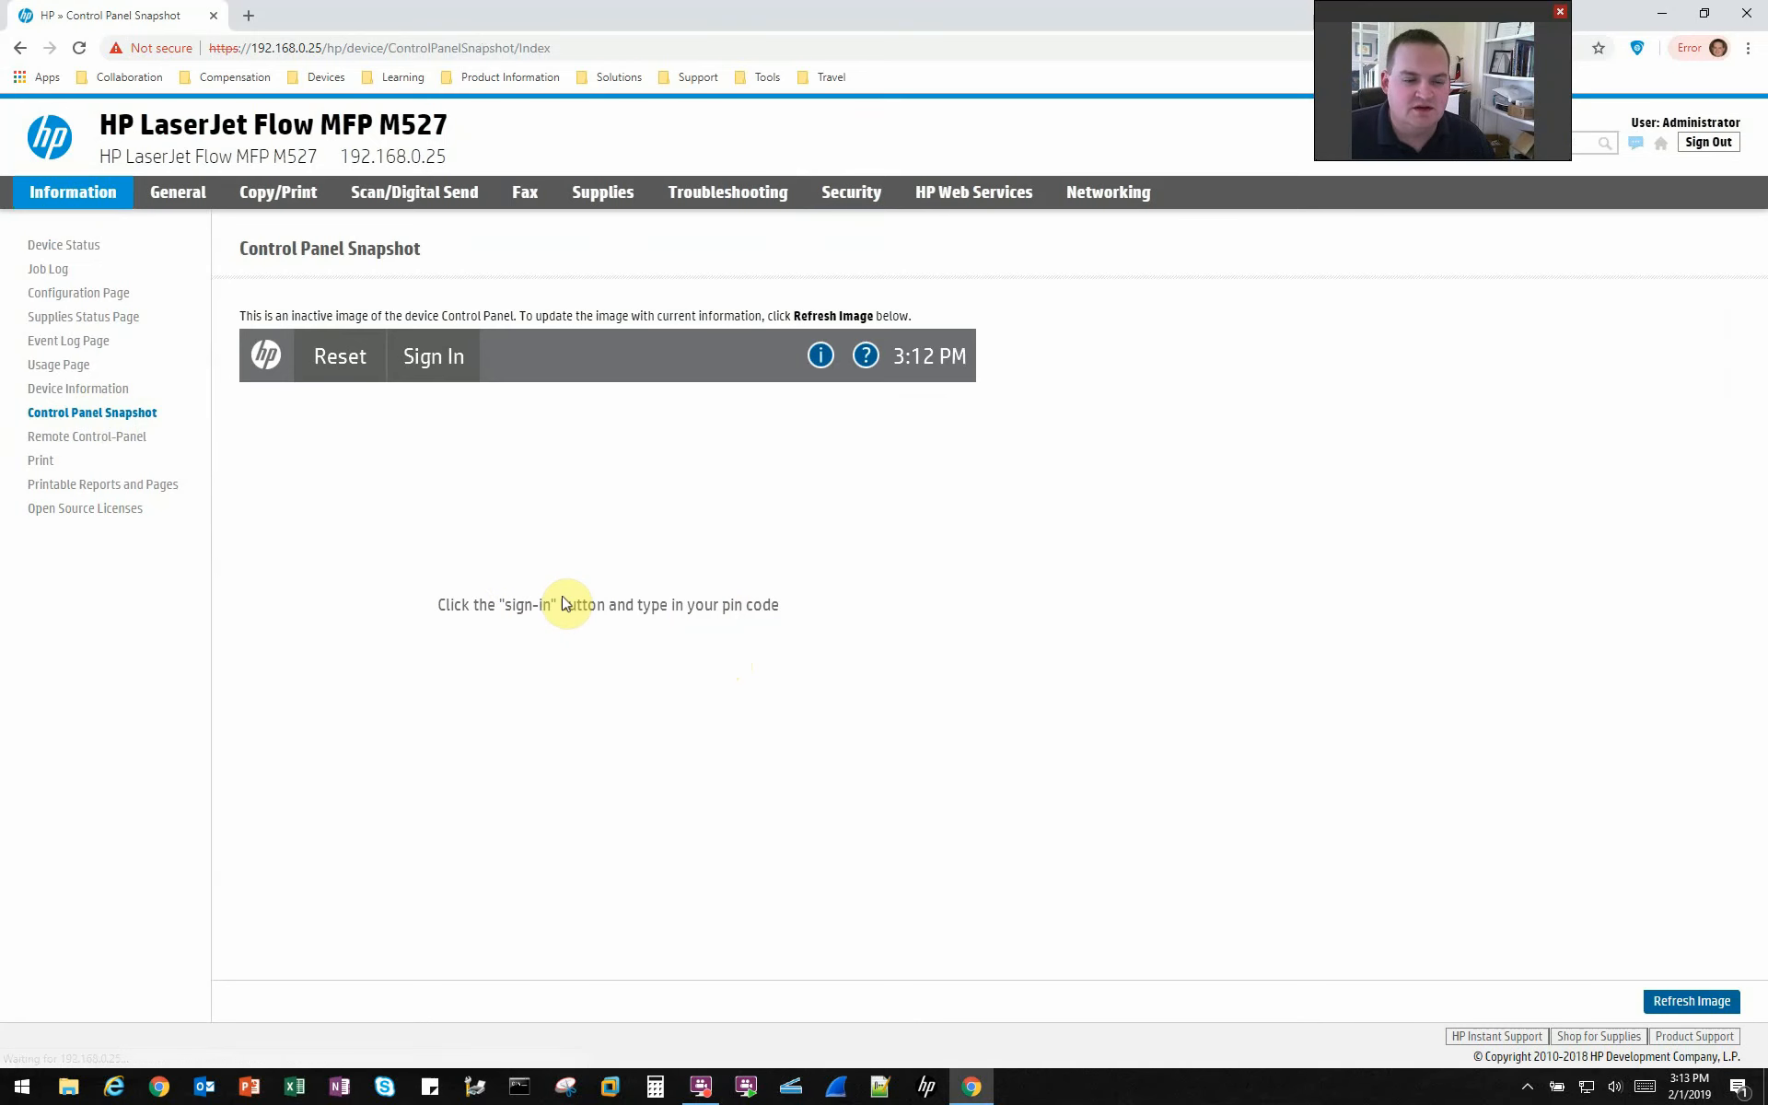